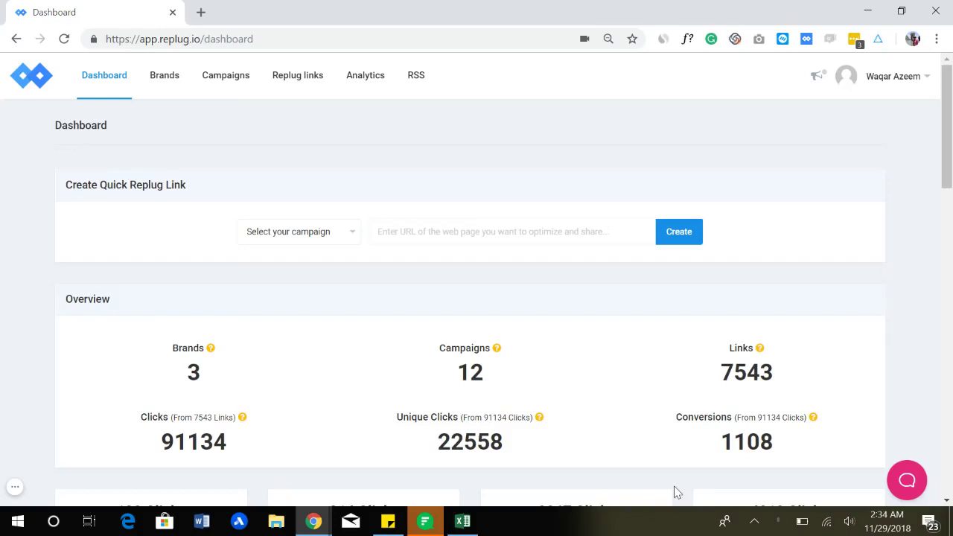
Browse the dashboard's quick-link campaign dropdown twice without choosing a campaign, scrolling the page
mouse_move(950, 164)
left_mouse_down()
mouse_move(950, 174)
mouse_move(948, 154)
left_mouse_up()
left_click(334, 237)
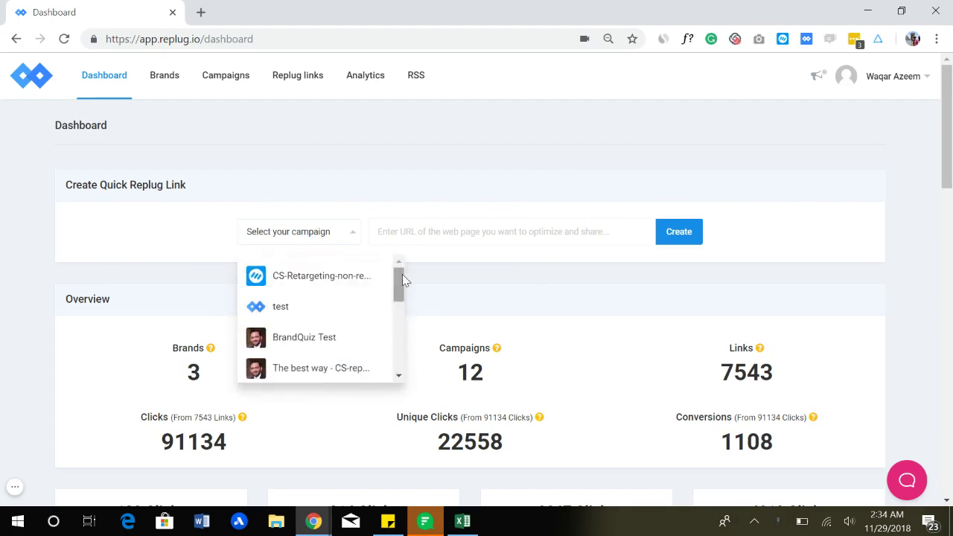
mouse_move(395, 276)
left_mouse_down()
mouse_move(396, 349)
mouse_move(401, 272)
left_mouse_up()
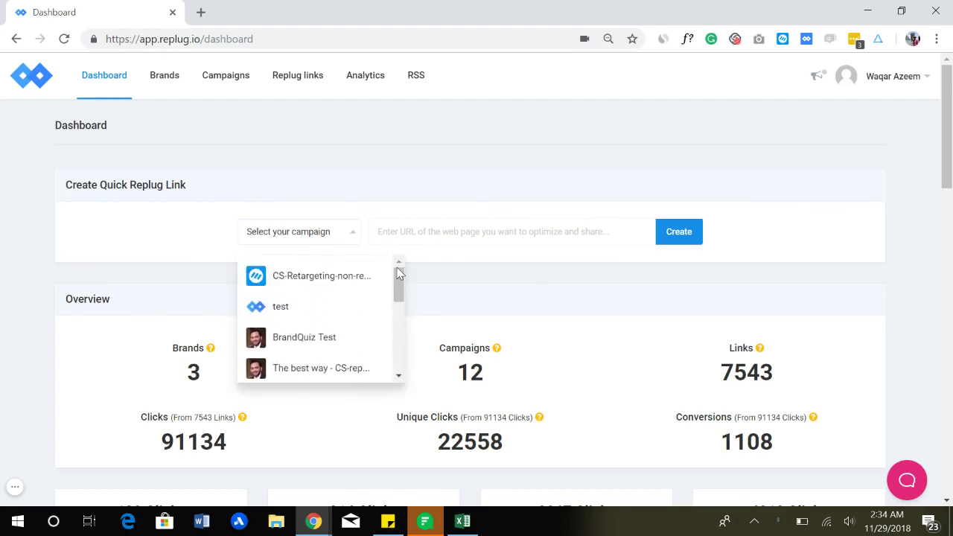
left_click(440, 157)
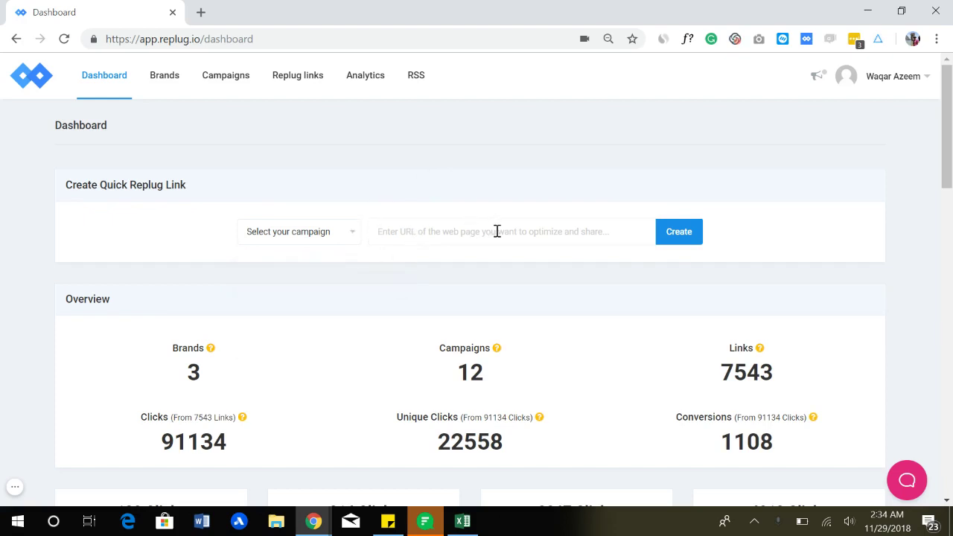
left_click(345, 231)
left_click(480, 169)
left_click_drag(947, 138, 946, 153)
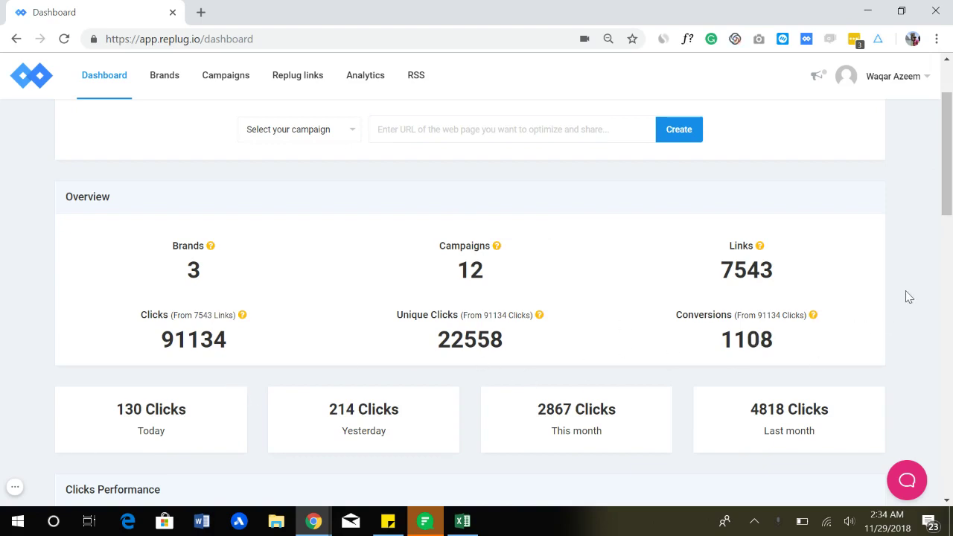
left_click_drag(950, 158, 950, 415)
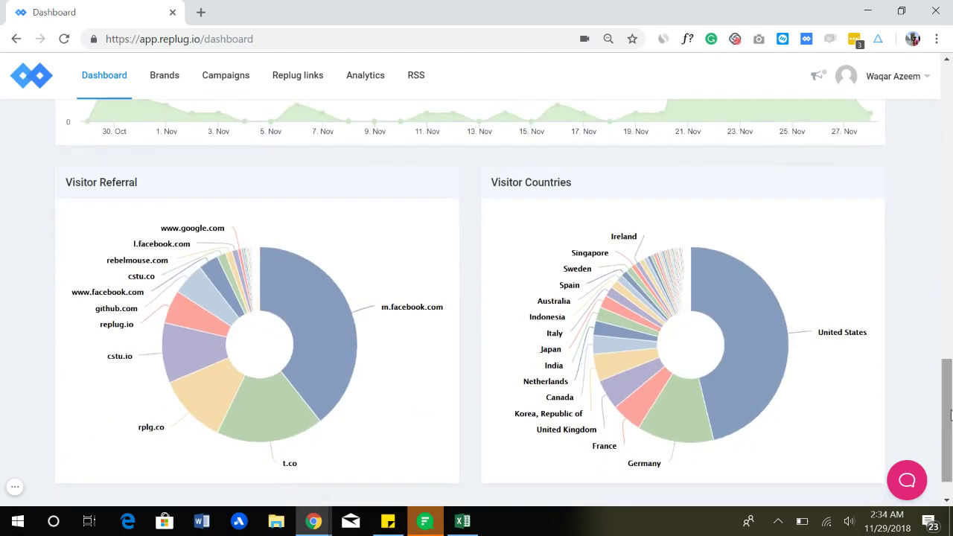
mouse_move(373, 335)
left_click_drag(950, 372, 948, 58)
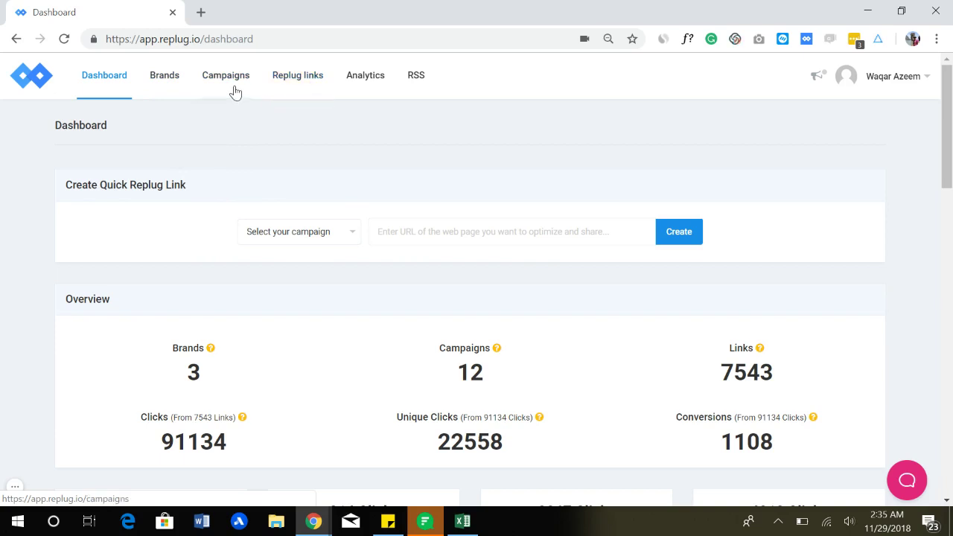
Visit Brands, dismiss the Create Brand form unsaved, then go to Campaigns
left_click(173, 90)
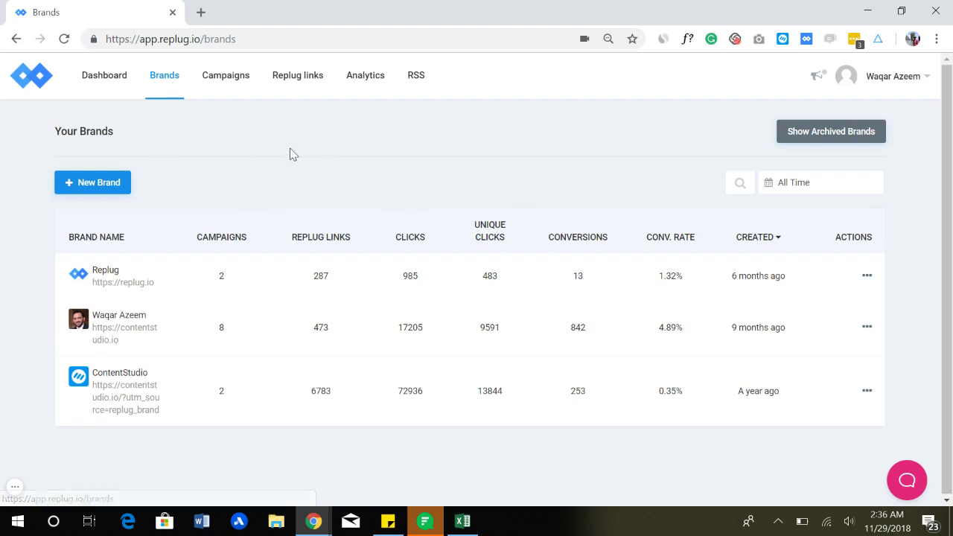
left_click(108, 184)
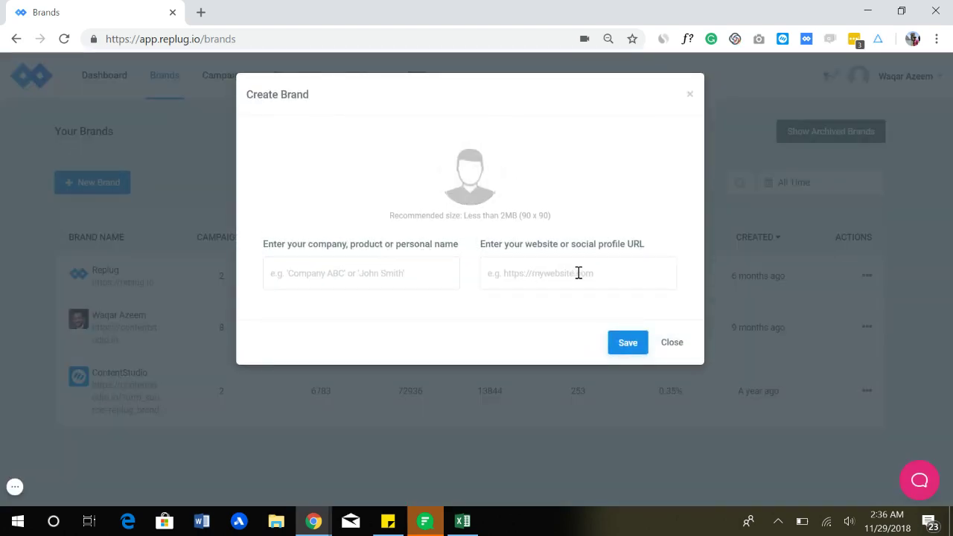
left_click(670, 343)
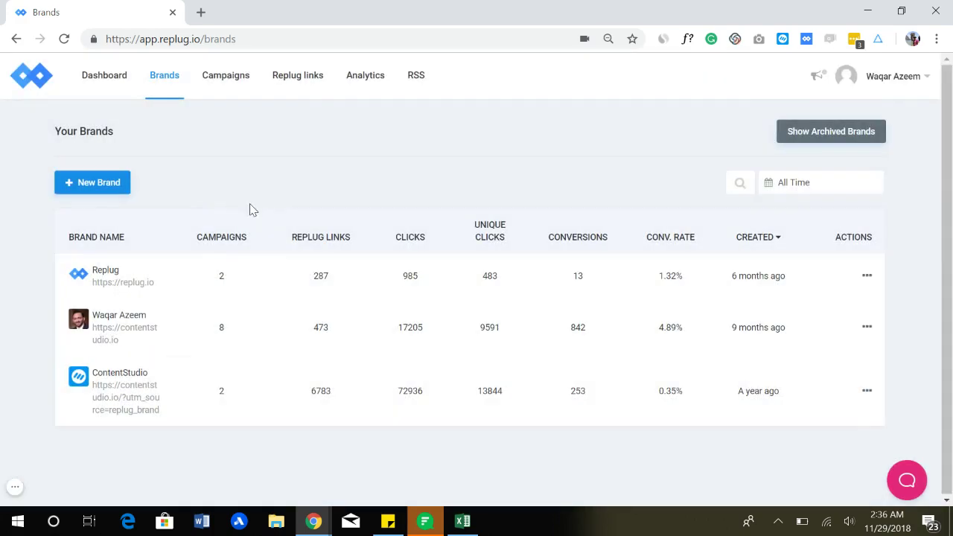
left_click(235, 78)
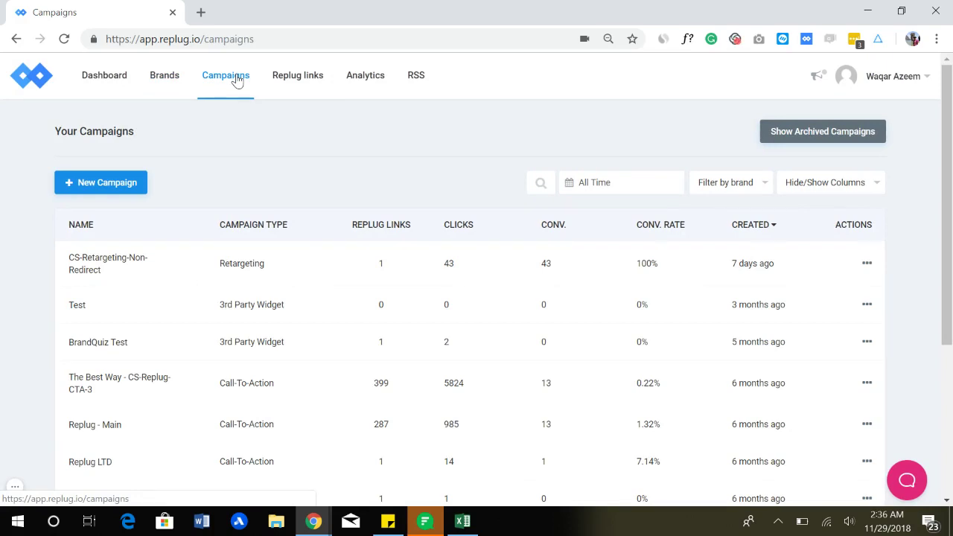
Start a new campaign for the Replug brand with Call-To-Action (CTA) ticked
left_click(110, 183)
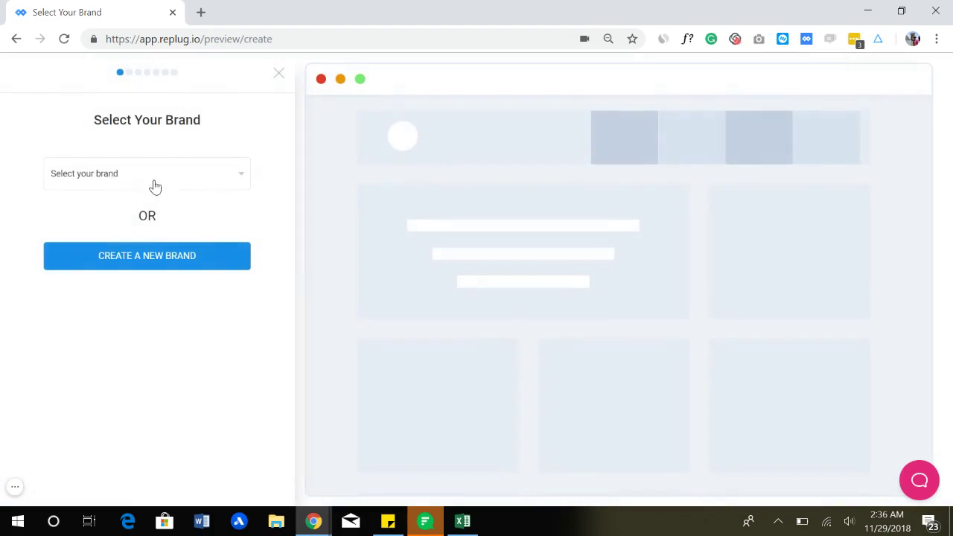
left_click(154, 186)
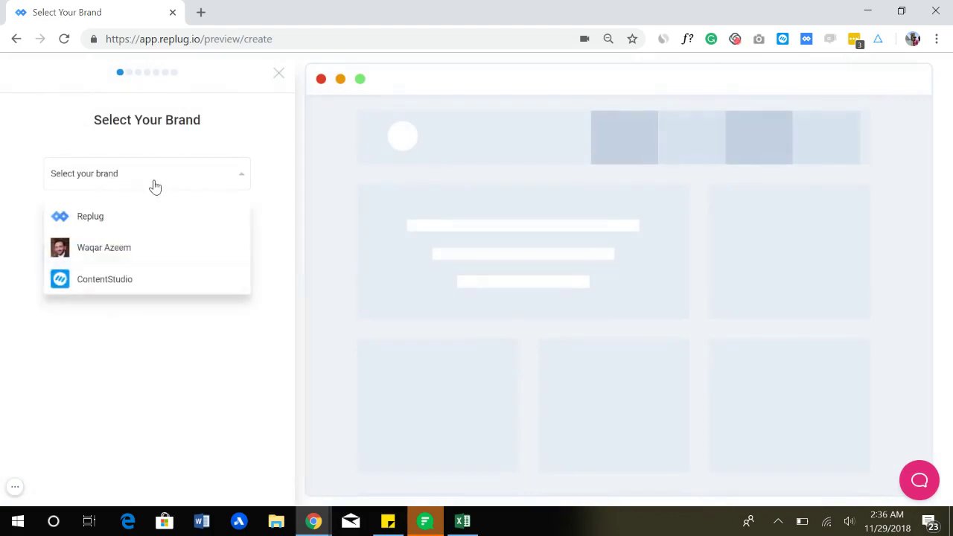
left_click(125, 222)
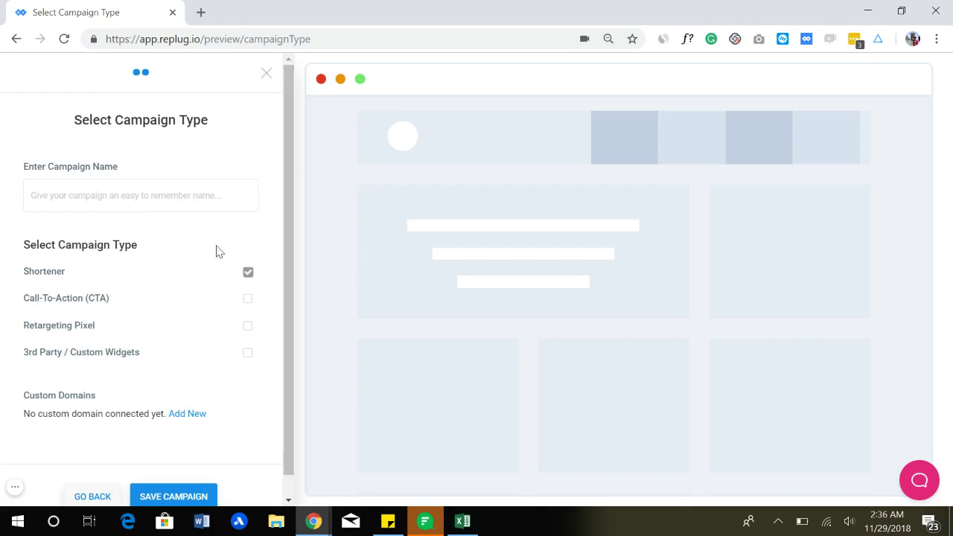
left_click(249, 300)
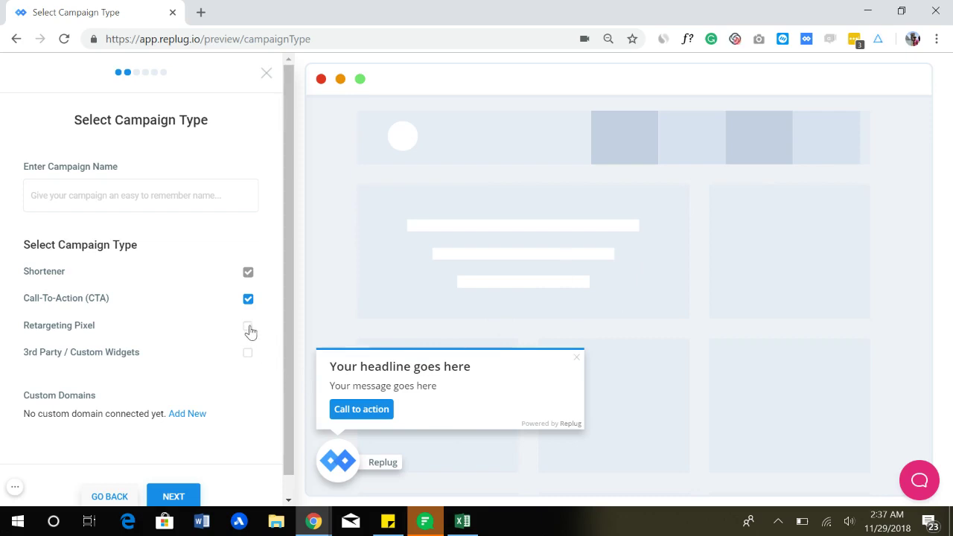
Tick Retargeting Pixel and 3rd Party / Custom Widgets, which unticks Call-To-Action
left_click(249, 329)
left_click(248, 354)
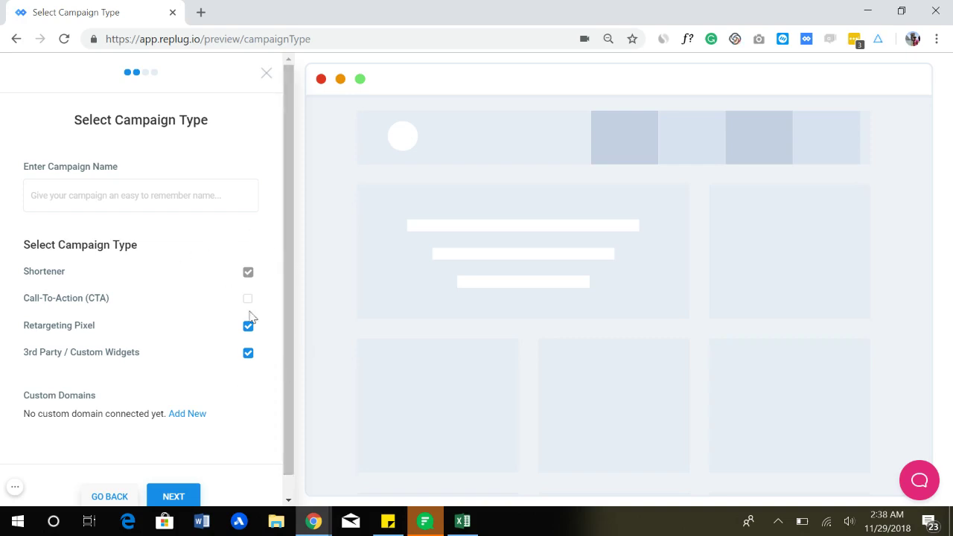
Untick 3rd Party / Custom Widgets, name the campaign 'test', and re-tick Call-To-Action
left_click(249, 355)
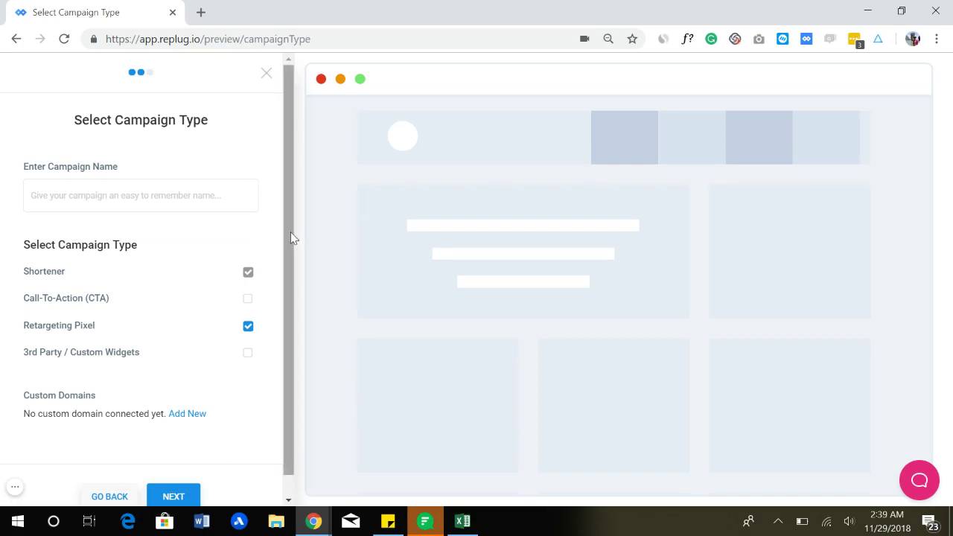
left_click(219, 206)
type("test")
left_click(207, 230)
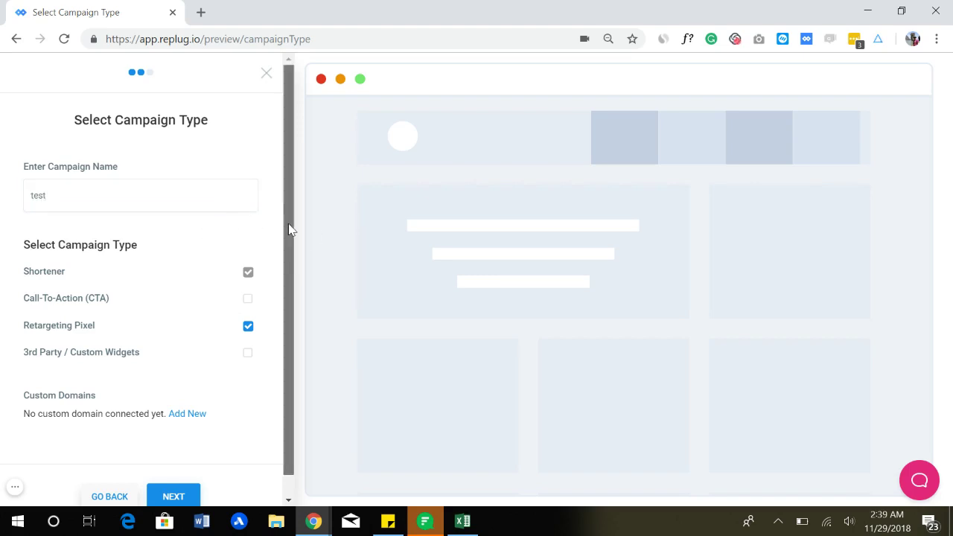
scroll(290, 233, "down", 1)
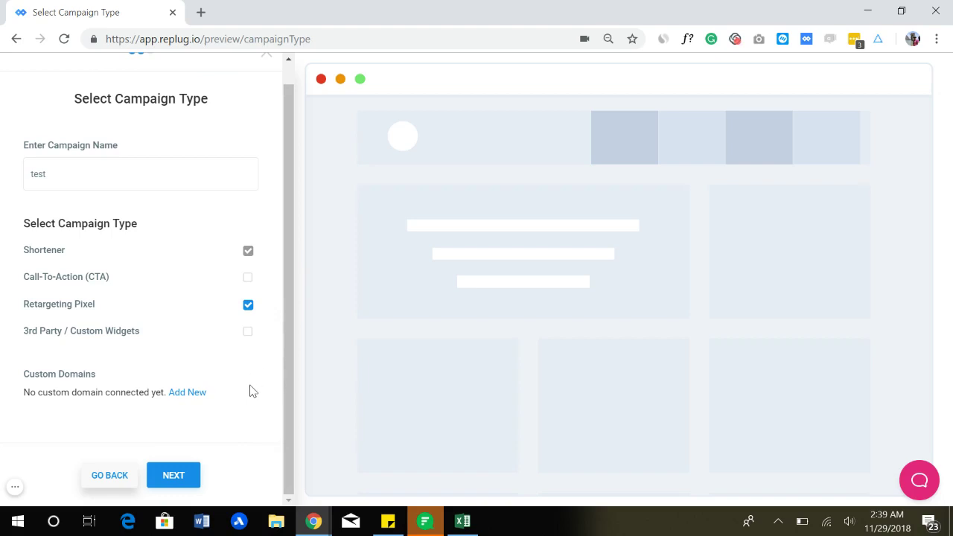
left_click(247, 280)
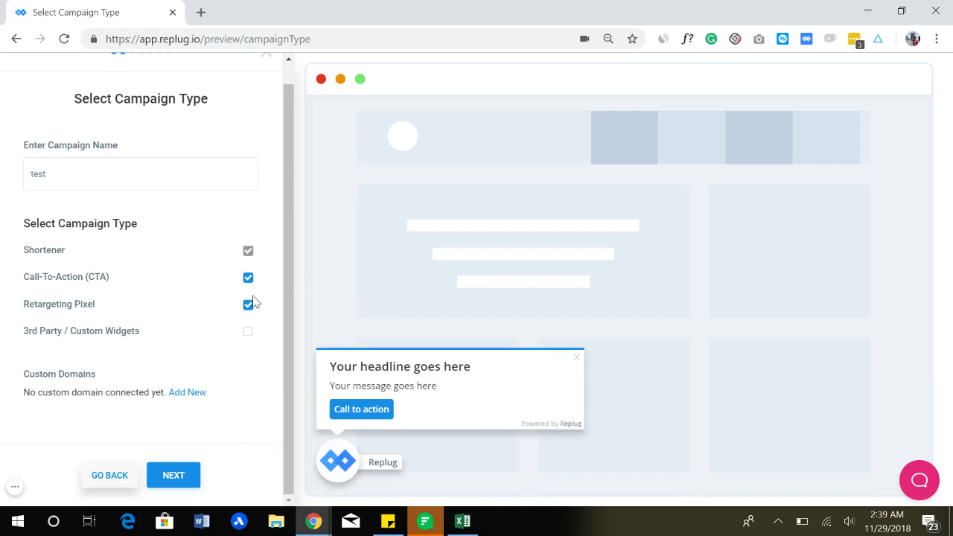
Move to Select CTA Type and choose Form rather than Link
left_click(180, 482)
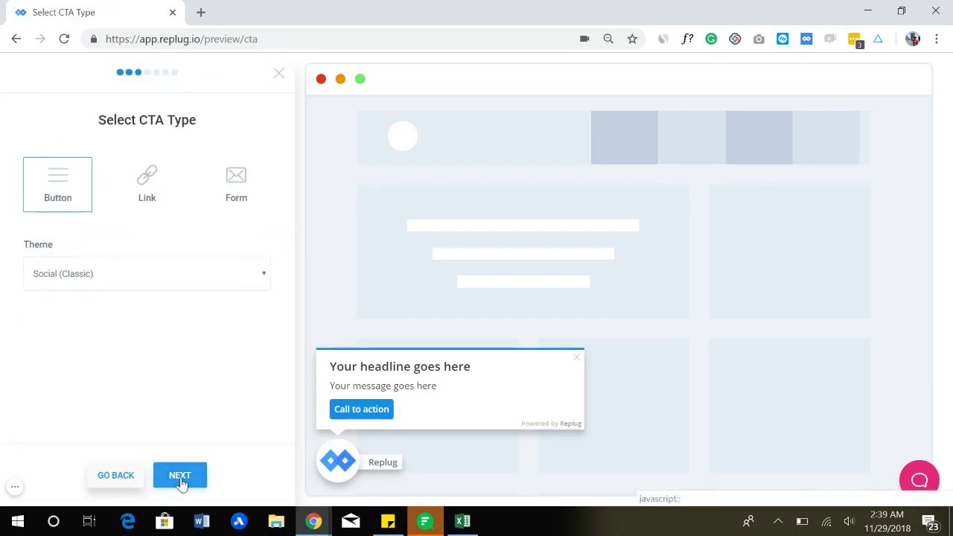
left_click(153, 199)
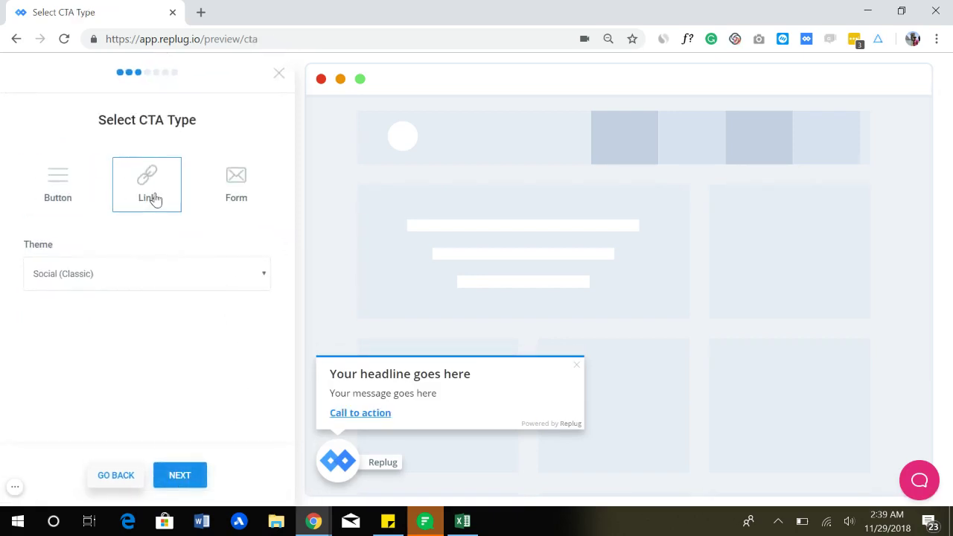
left_click(254, 195)
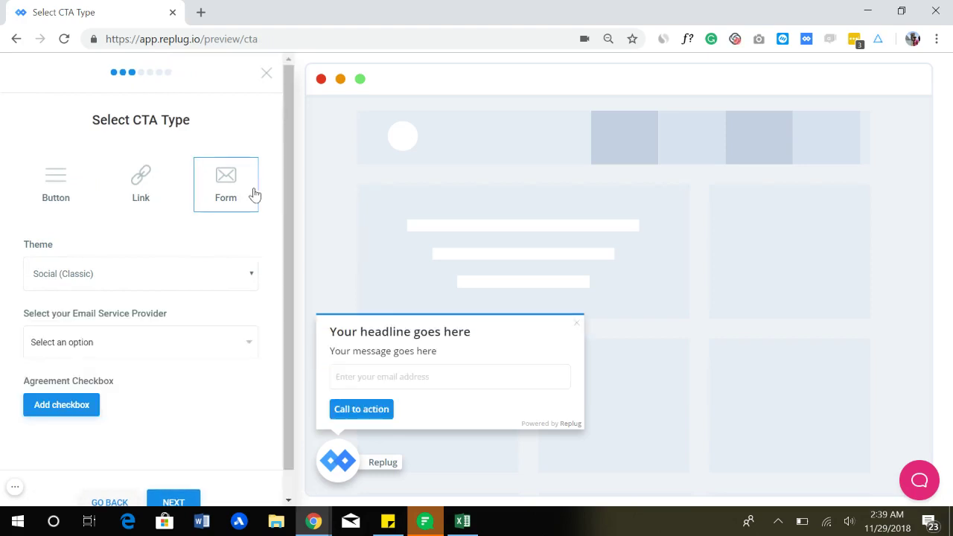
Try the Social (Modern), Banner, Exit intent and Popup themes, settling on Scroll Box
left_click(205, 272)
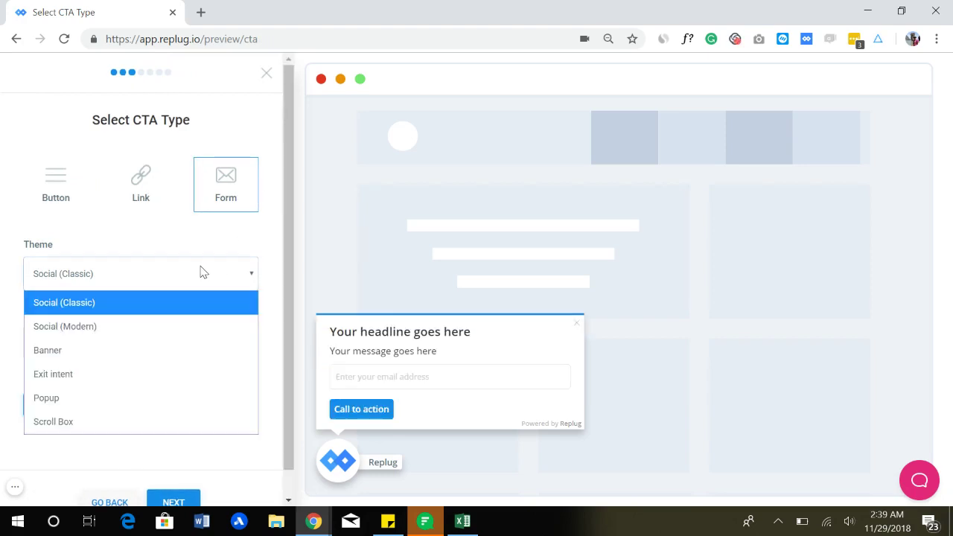
left_click(129, 326)
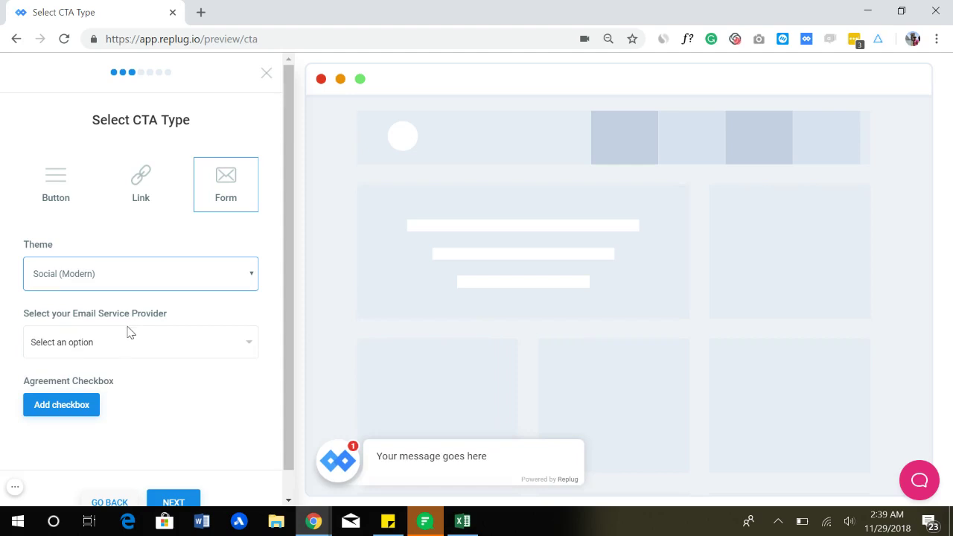
left_click(154, 279)
left_click(94, 351)
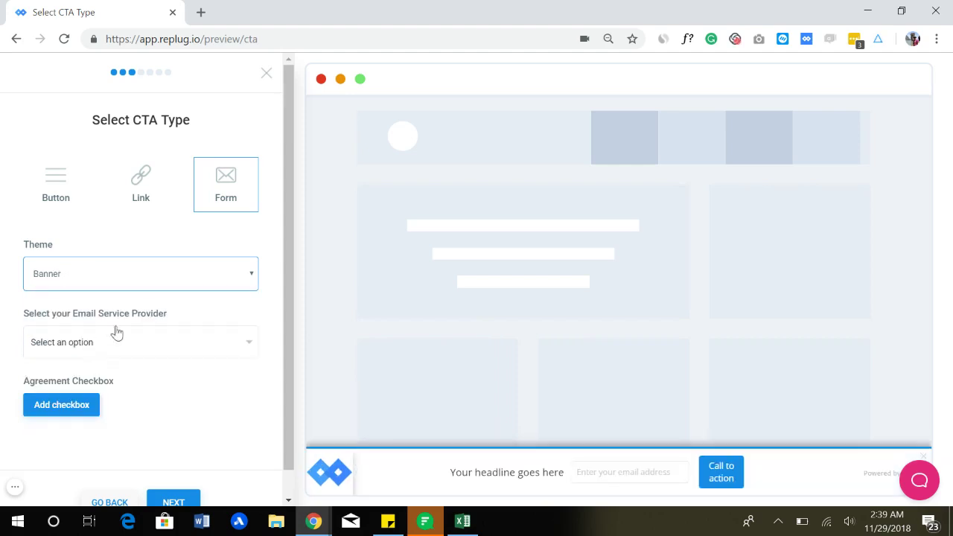
left_click(178, 280)
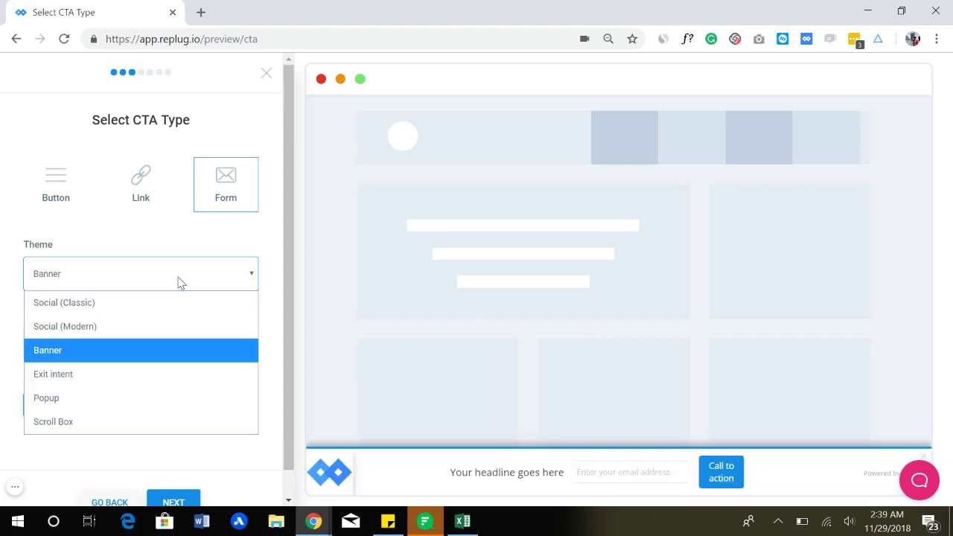
left_click(103, 378)
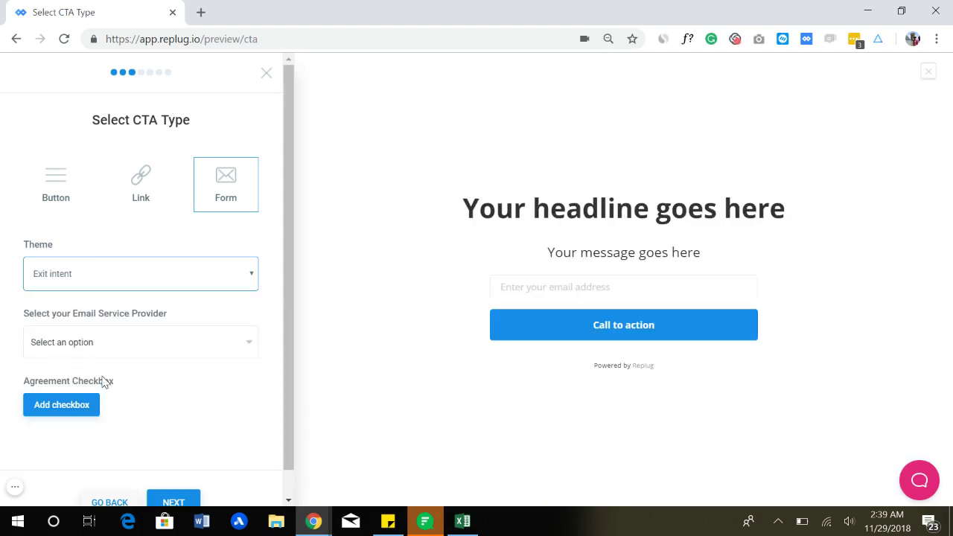
left_click(209, 281)
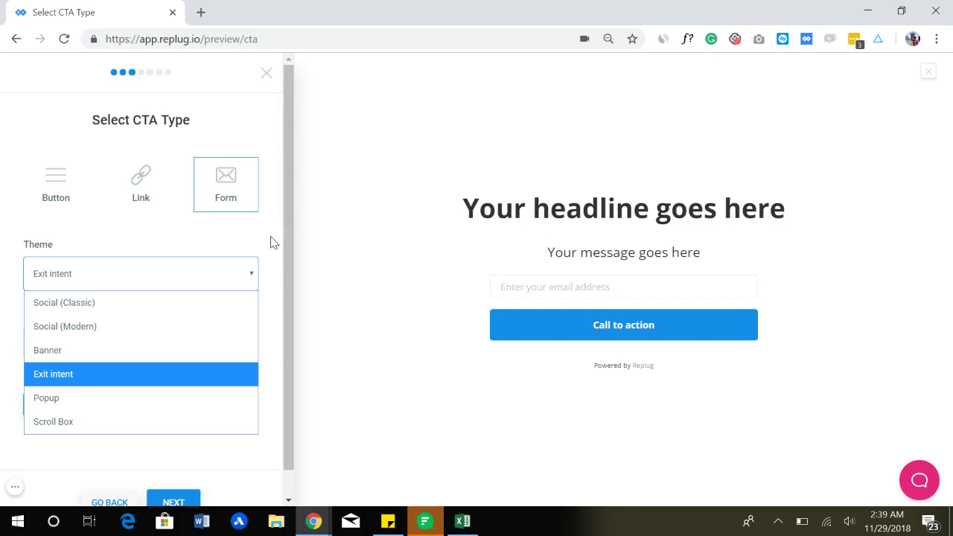
left_click(94, 397)
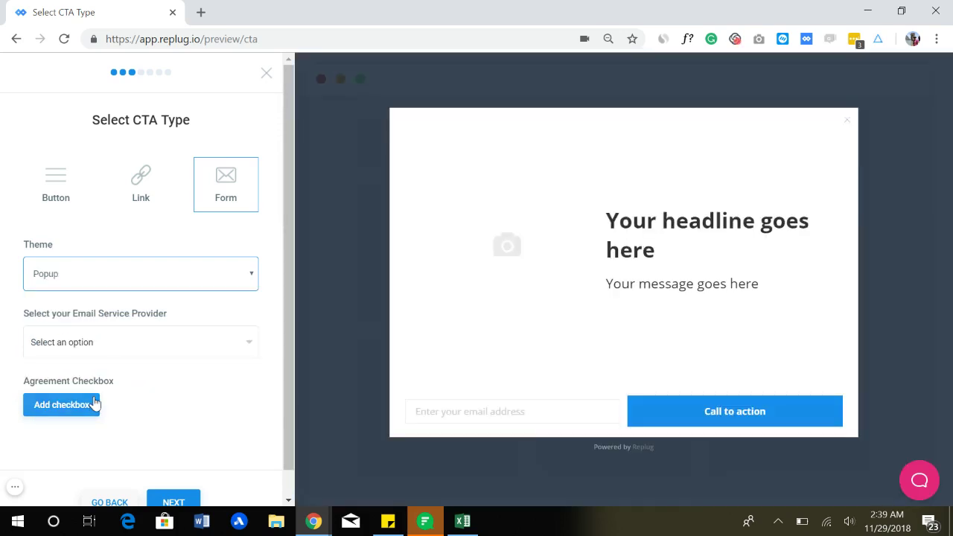
left_click(153, 281)
left_click(98, 429)
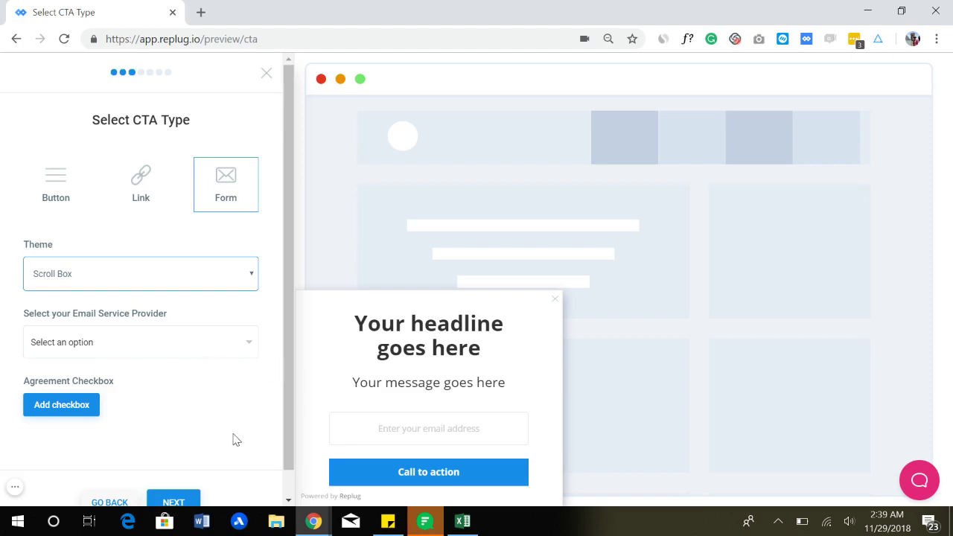
Browse the Email Service Provider list and close it without selecting one
left_click(207, 344)
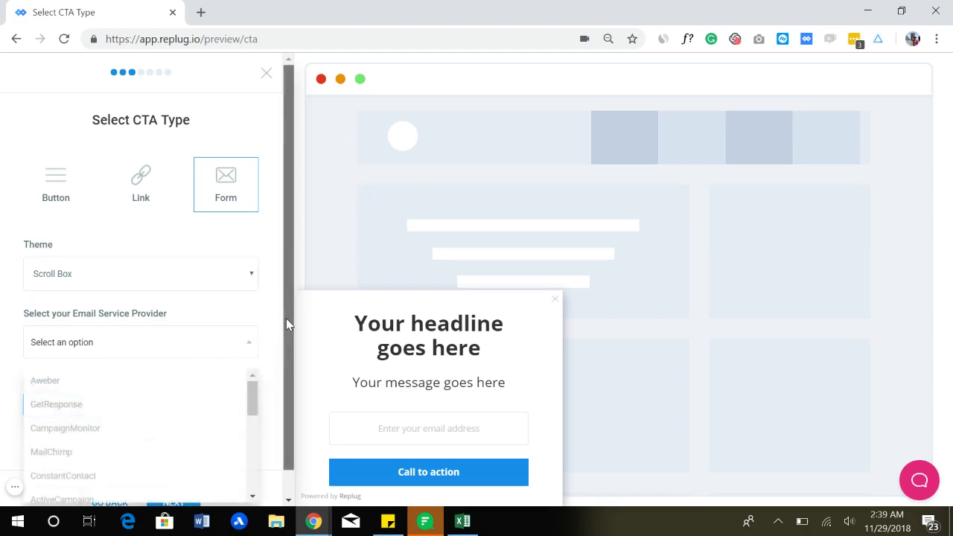
scroll(286, 319, "down", 1)
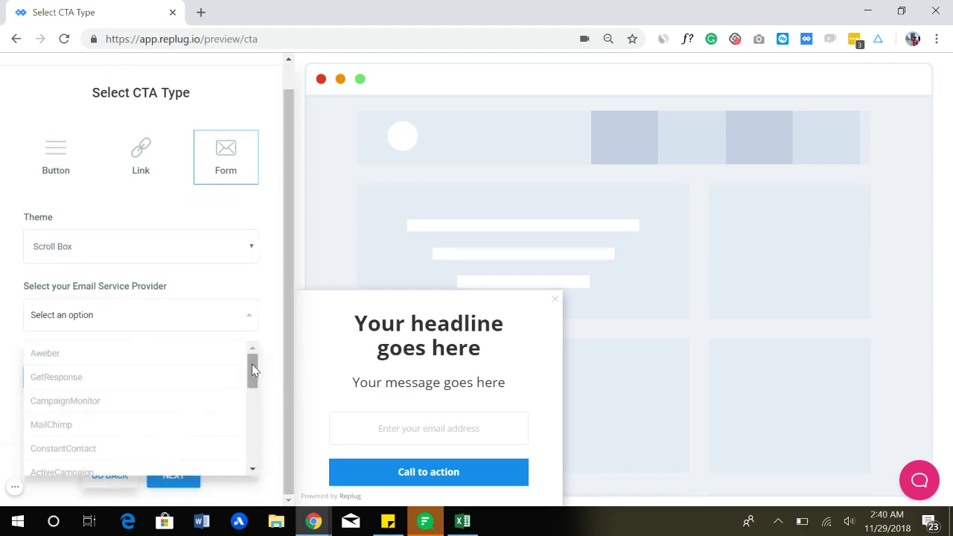
left_click_drag(251, 364, 252, 447)
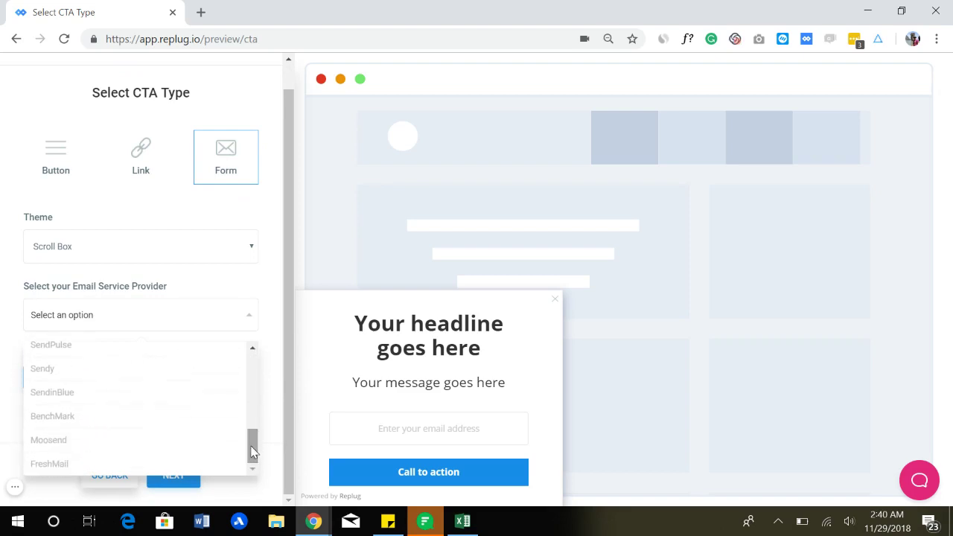
left_click(272, 320)
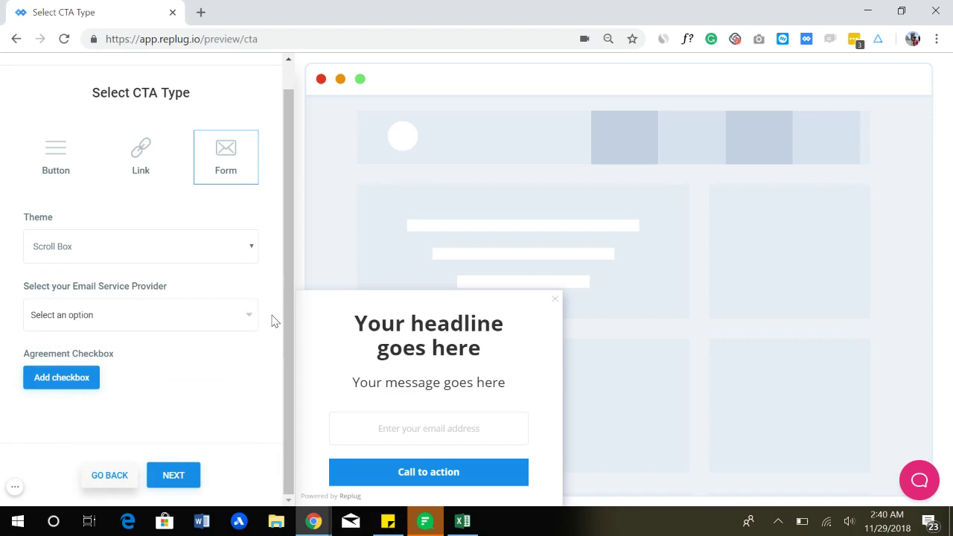
Add and remove an agreement checkbox, then switch the CTA to Button and continue
left_click(68, 380)
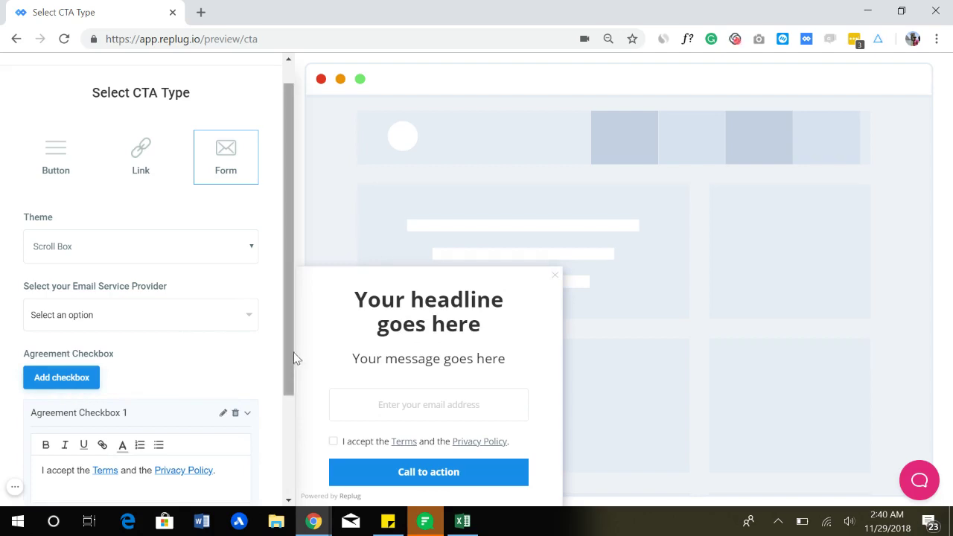
left_click_drag(287, 354, 293, 425)
left_click(235, 310)
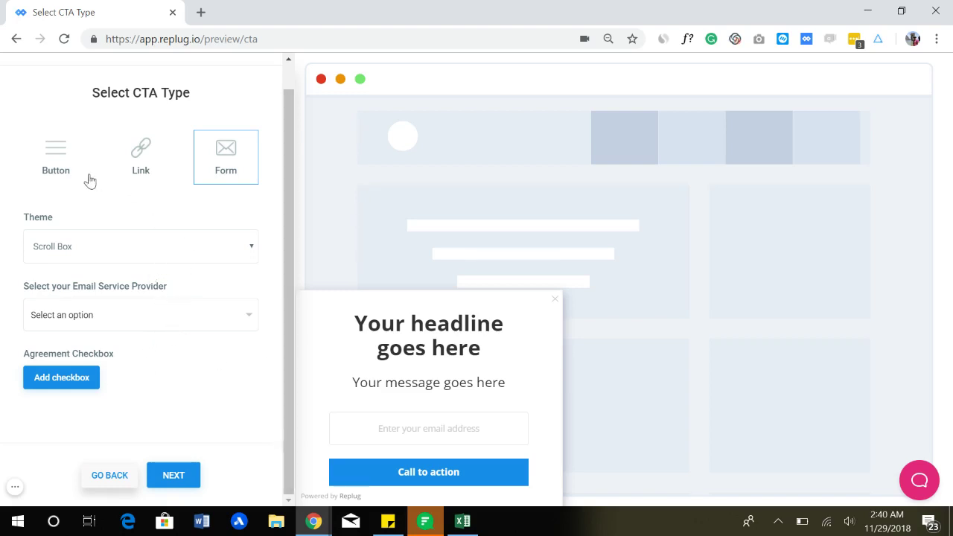
left_click(49, 157)
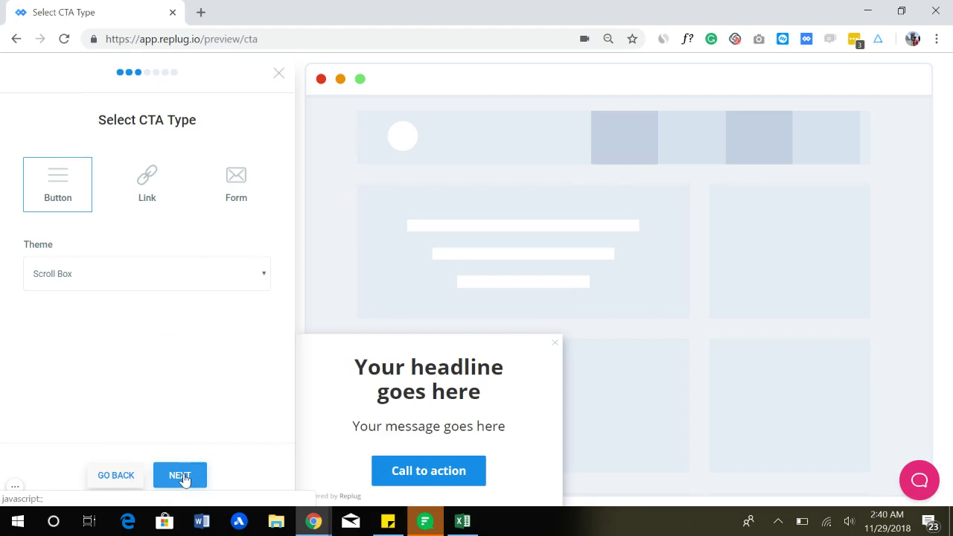
left_click(181, 476)
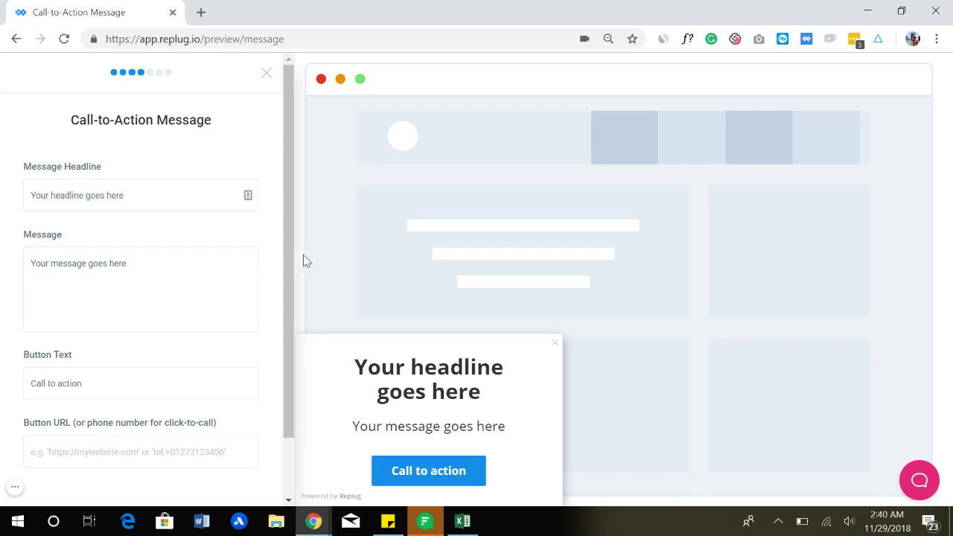
left_click(157, 194)
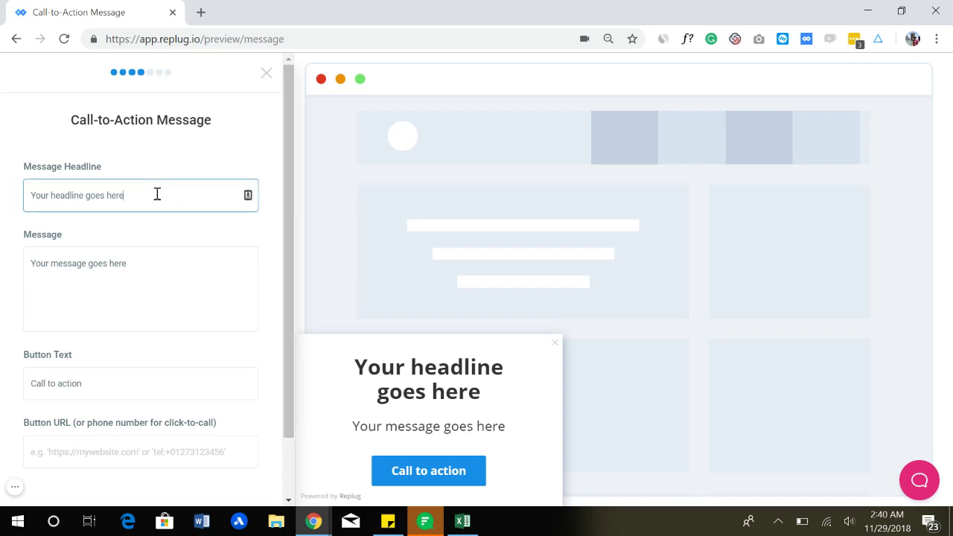
left_click(149, 271)
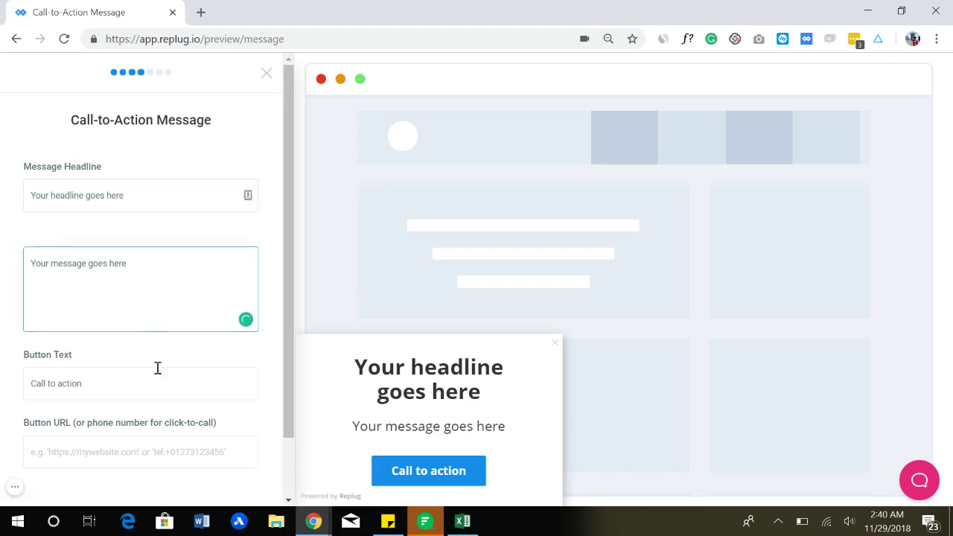
left_click_drag(291, 355, 298, 410)
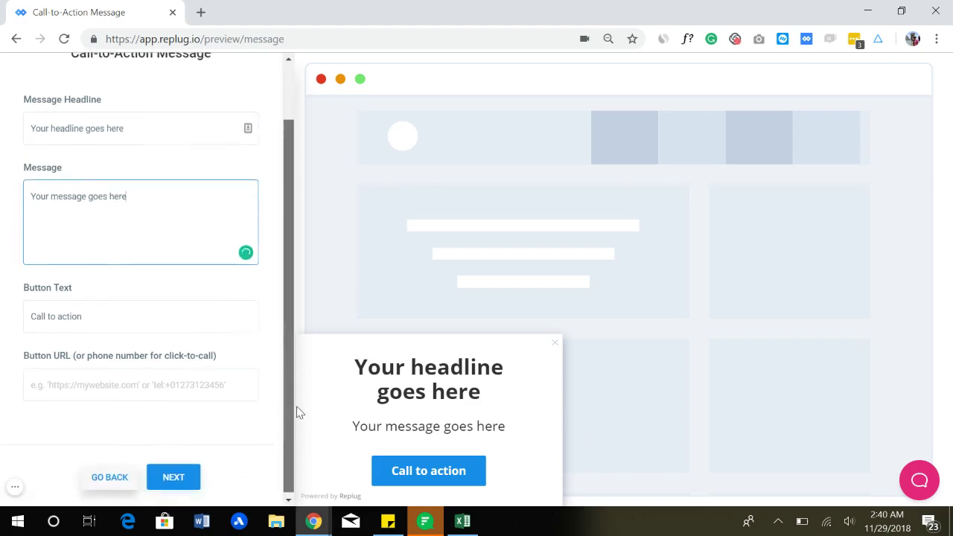
left_click(123, 318)
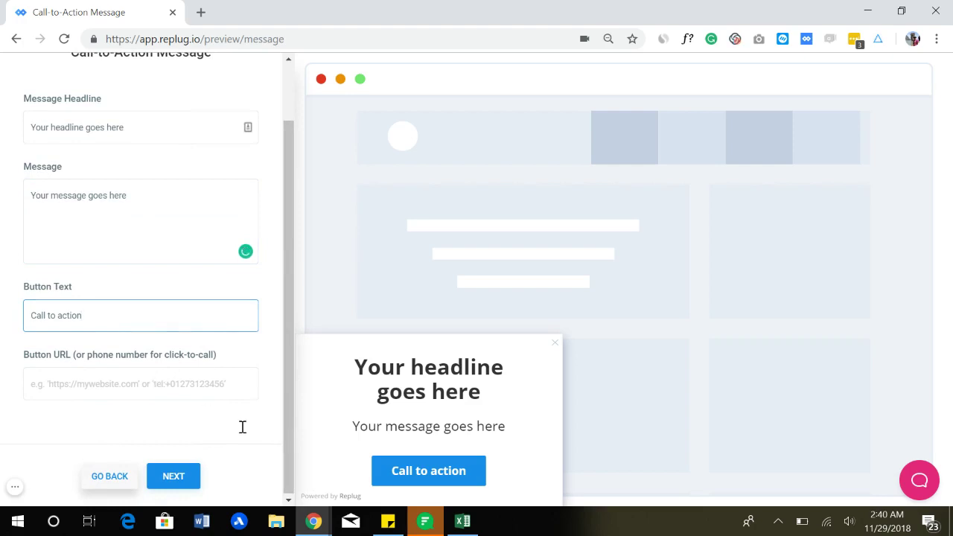
left_click(171, 384)
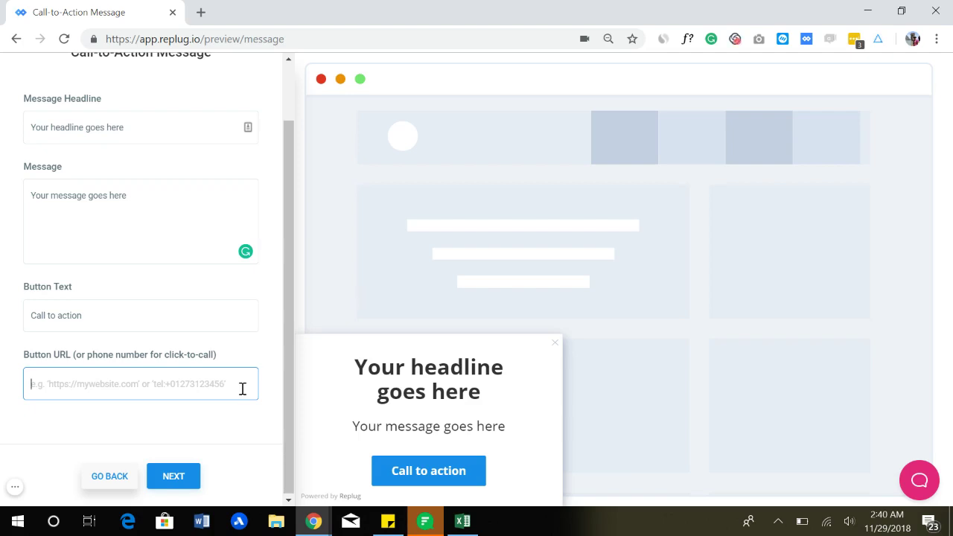
scroll(285, 191, "up", 1)
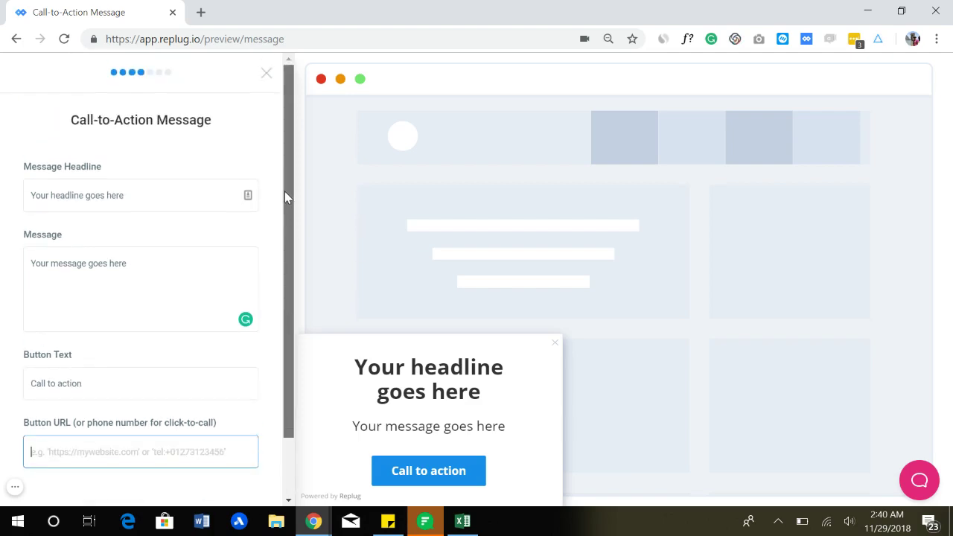
Close the CTA editor and bring up the Replug links list
left_click(266, 75)
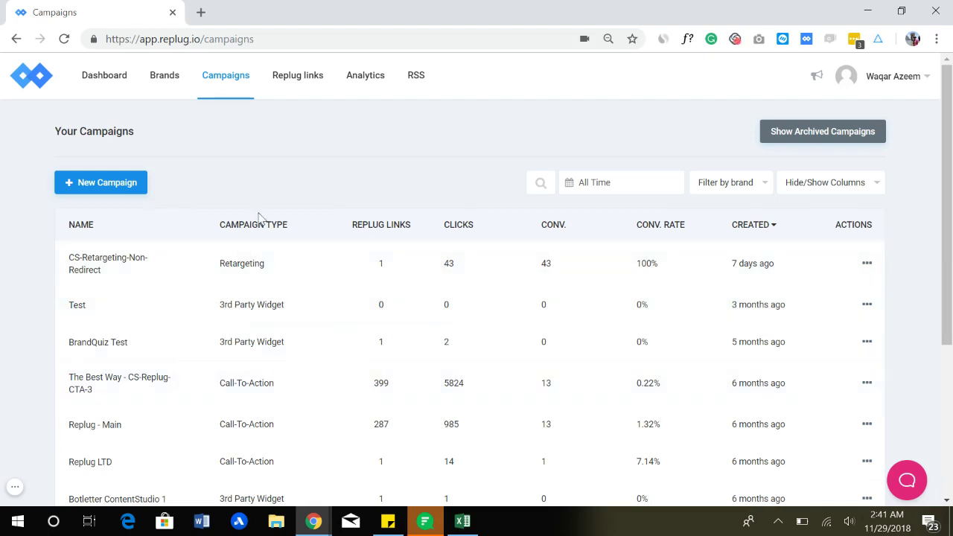
left_click(298, 86)
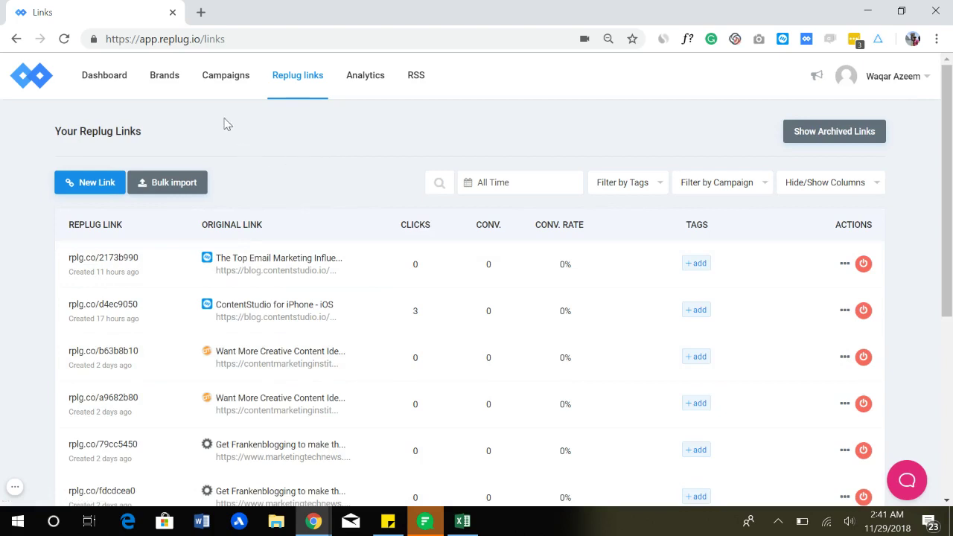
On the Dashboard, pick the 'Engaging Content for...' campaign for a quick link
left_click(106, 83)
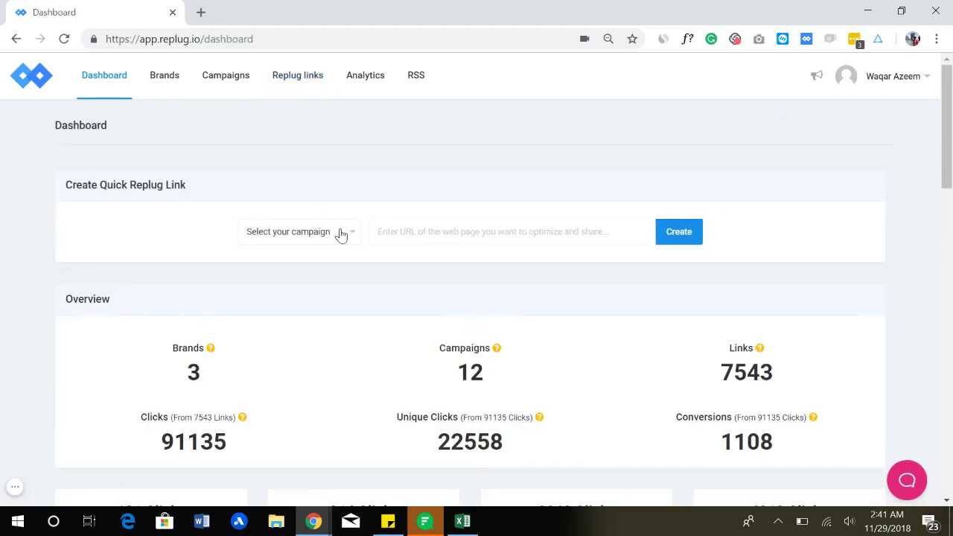
left_click(340, 232)
left_click_drag(398, 283, 399, 331)
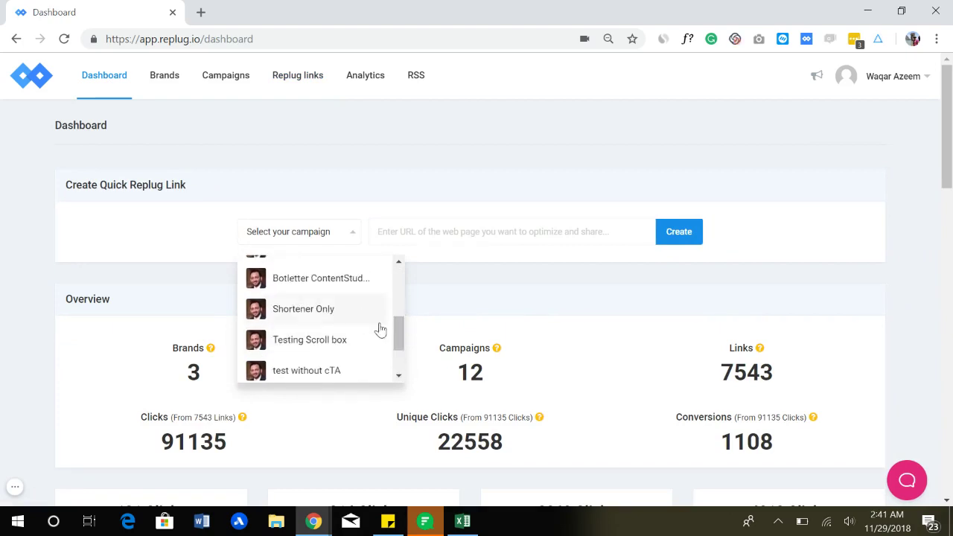
left_click_drag(398, 323, 400, 370)
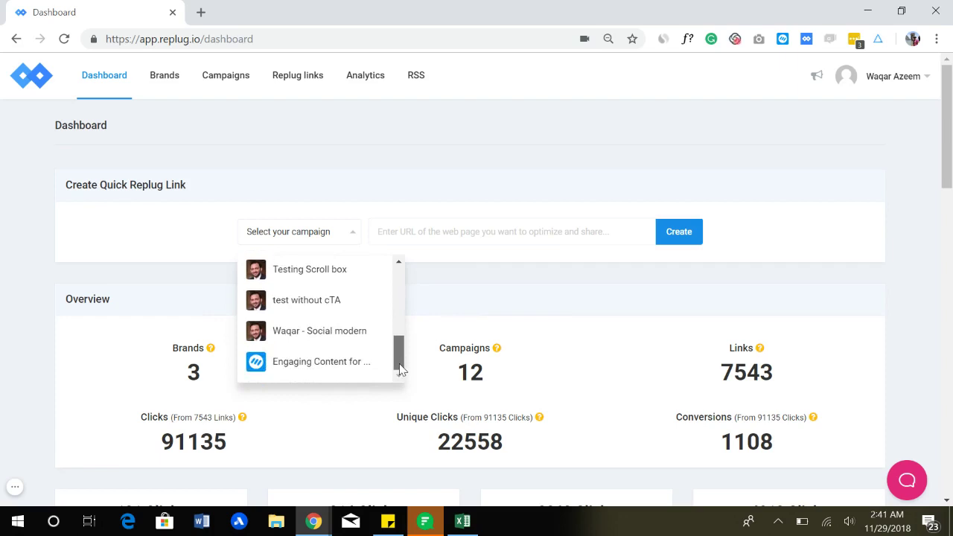
left_click(359, 364)
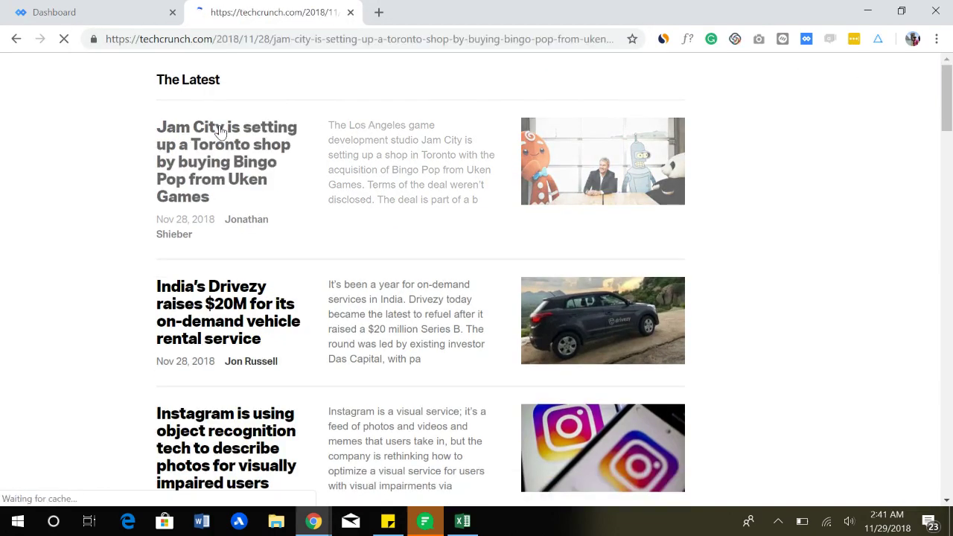
Create a quick link from the Jam City TechCrunch article's URL on the dashboard
left_click(357, 39)
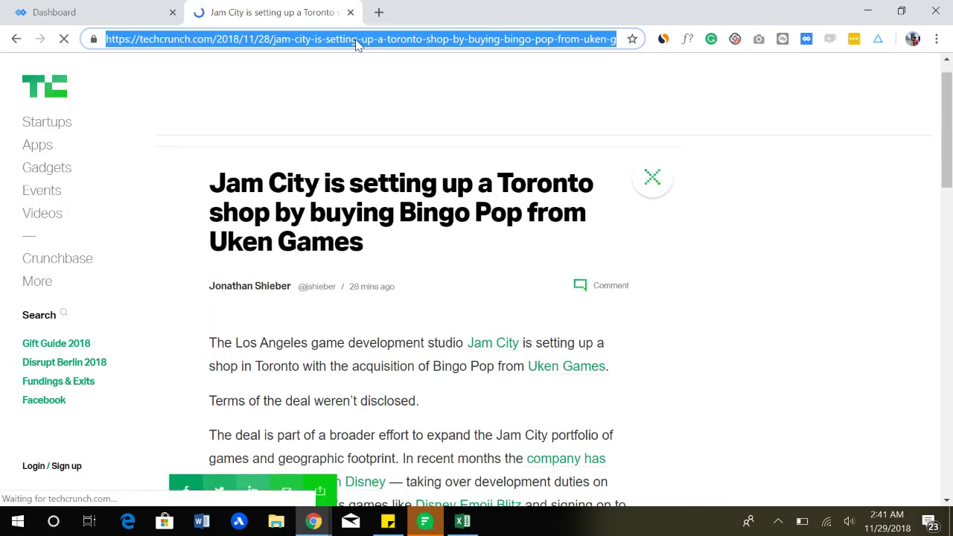
left_click(85, 12)
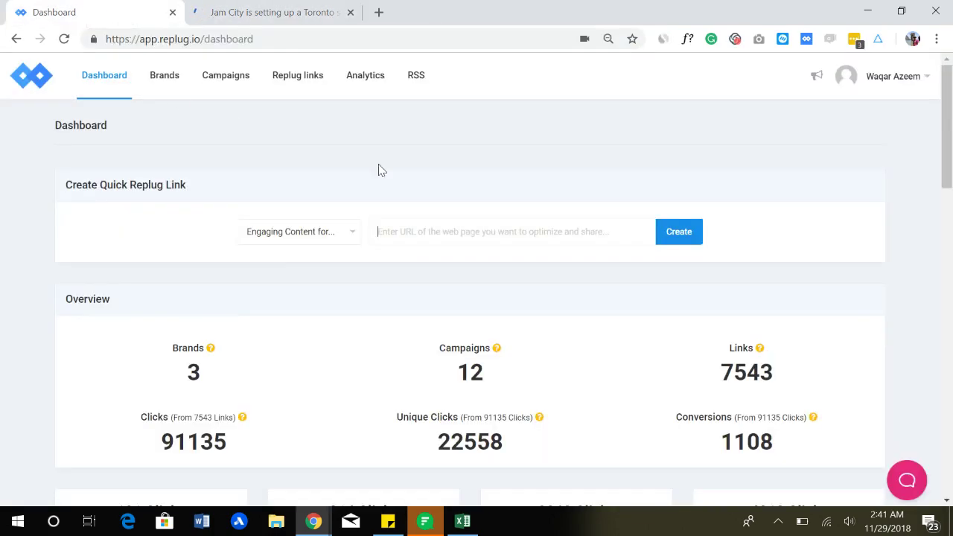
left_click(416, 225)
type("https://techcrunch.com/2018/11/28/jam-city-is-setting-up-a-toronto-shop-by-buying-bingo-pop-from-uken-games/")
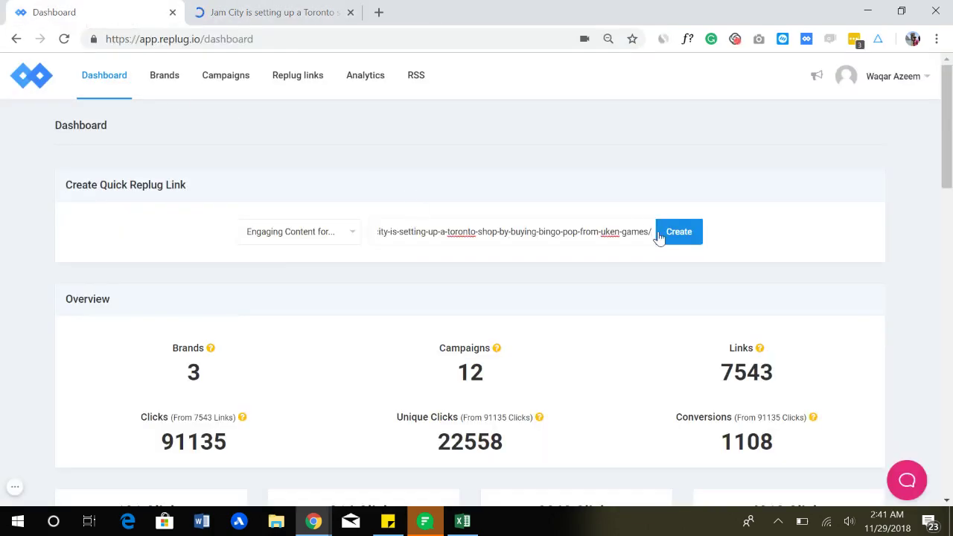
left_click(678, 234)
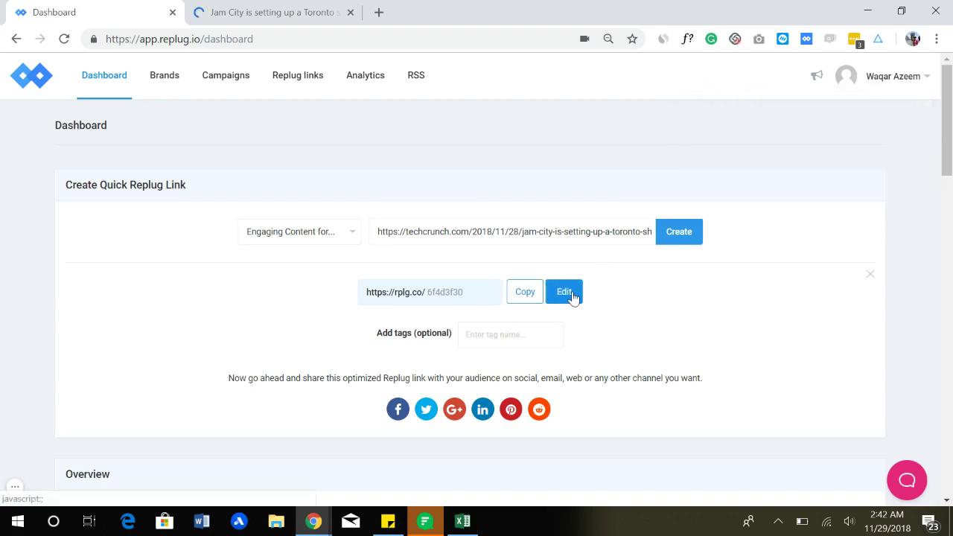
Replace the generated short link ending with 'techcrunch-test'
left_click(571, 296)
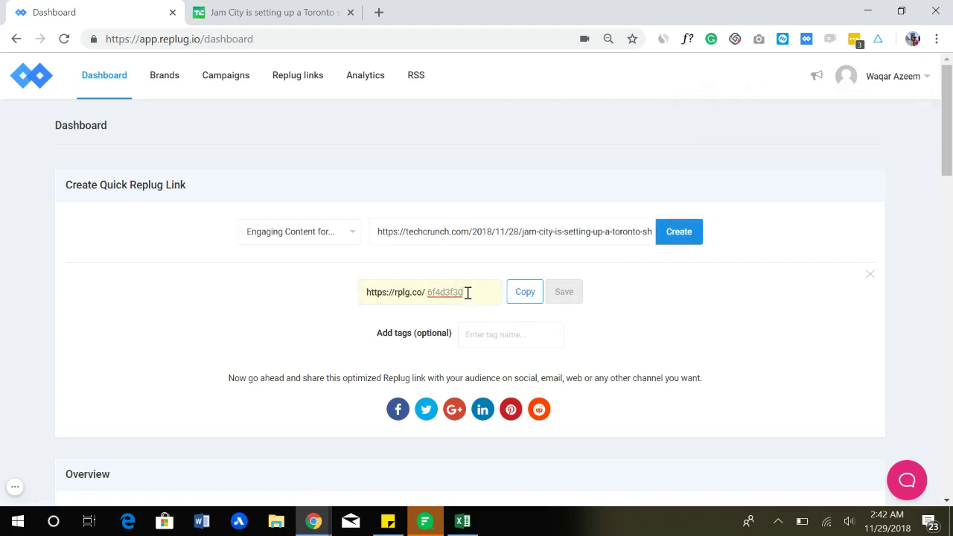
key("BackSpace")
key("BackSpace")
key("BackSpace")
key("BackSpace")
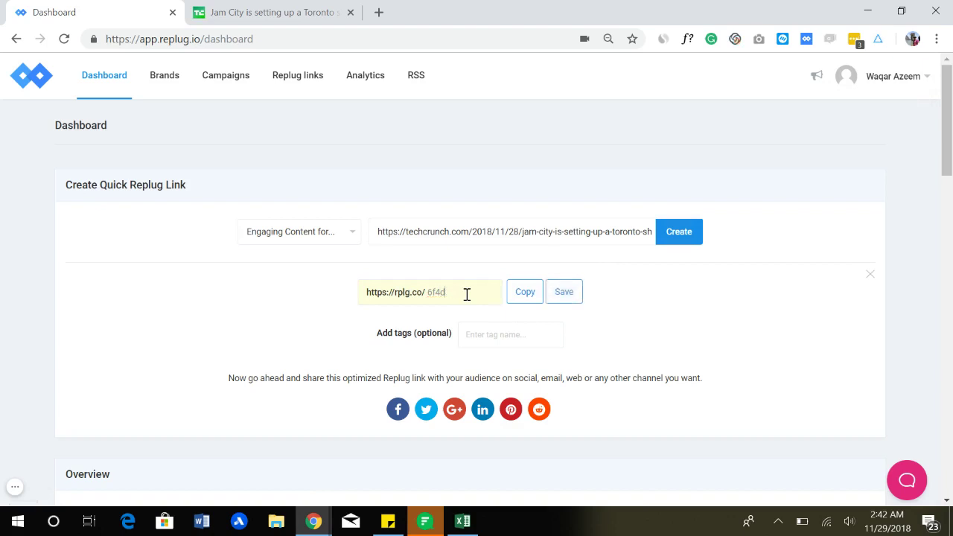
type("techcrunch-test")
Save the techcrunch-test slug and tag the quick link with the existing 'test' tag
left_click(567, 293)
left_click(511, 334)
type("test")
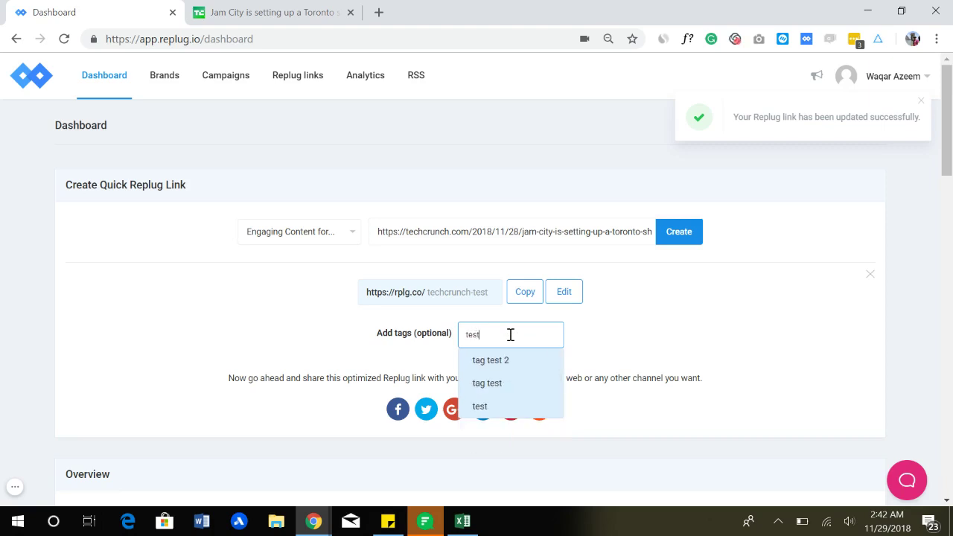
left_click(502, 406)
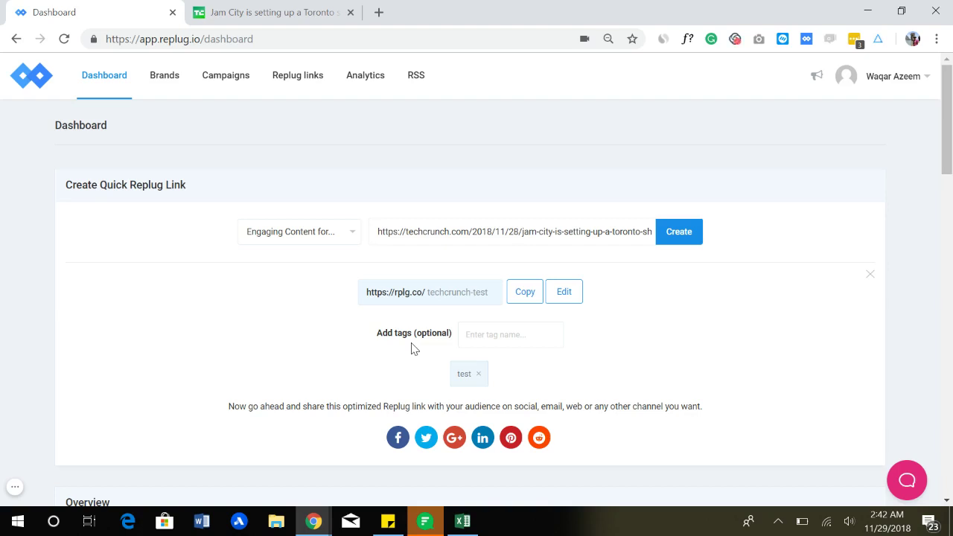
Copy the rplg.co/techcrunch-test link and load it in a new tab, showing the Jam City article
left_click(525, 294)
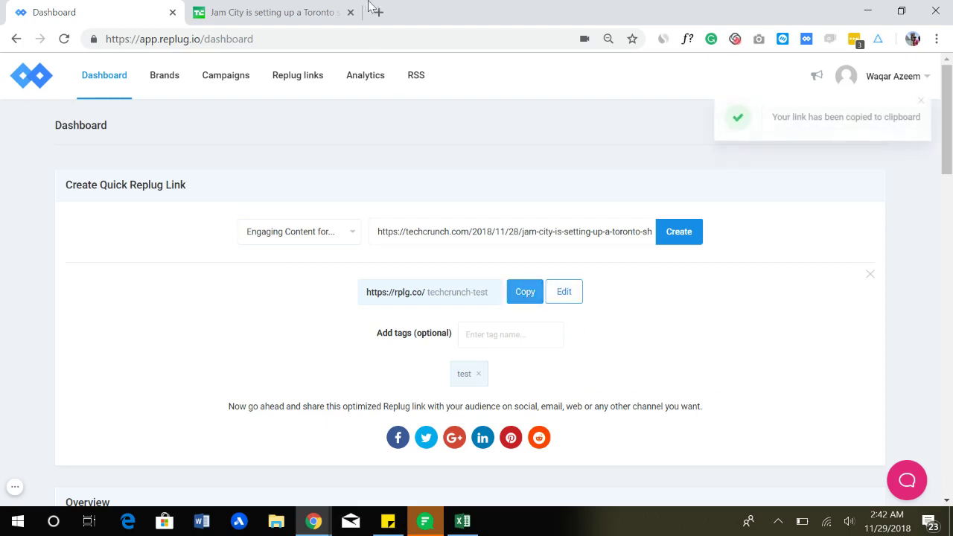
left_click(378, 13)
key("ctrl+v")
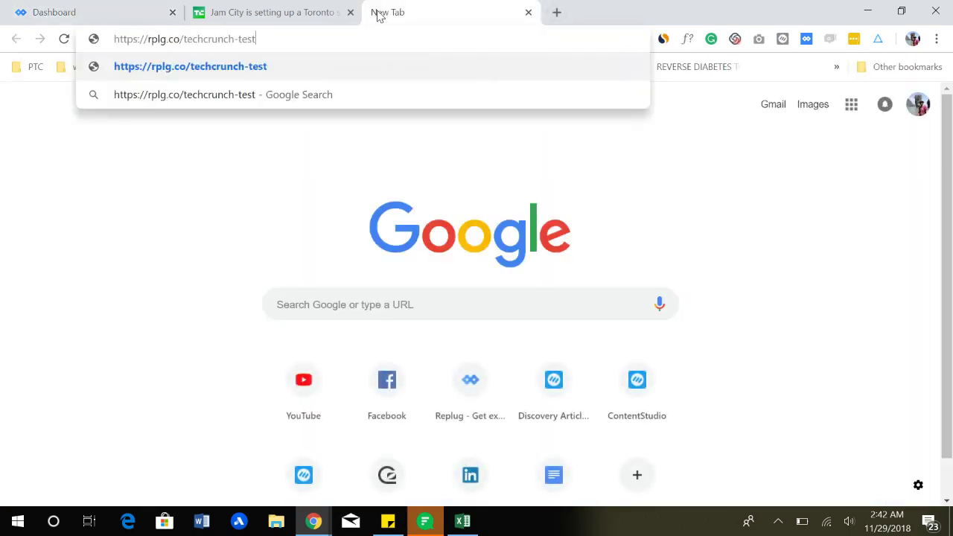
key("Return")
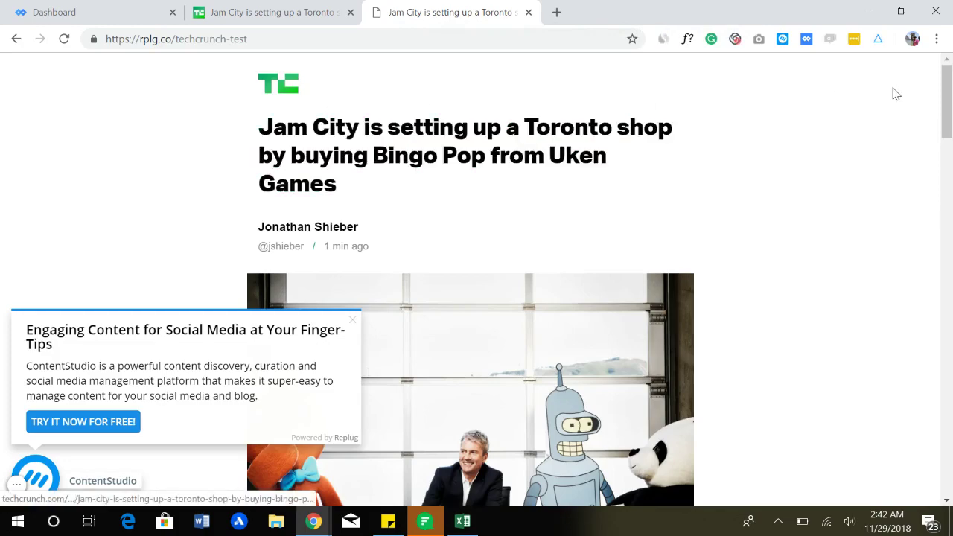
mouse_move(948, 85)
left_mouse_down()
mouse_move(949, 212)
mouse_move(948, 87)
left_mouse_up()
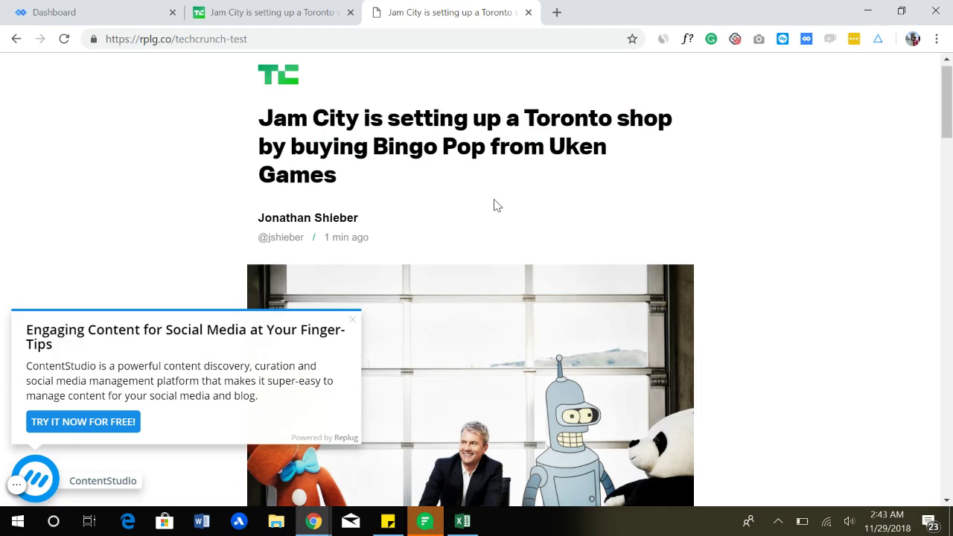
Go back to the Replug dashboard, dismiss the copied notification, check the article, and return
left_click(89, 7)
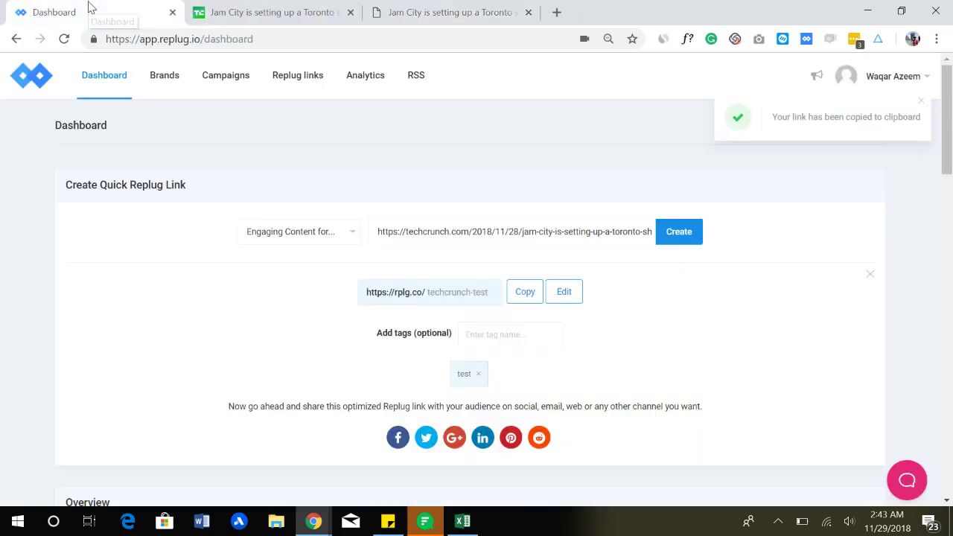
left_click(919, 100)
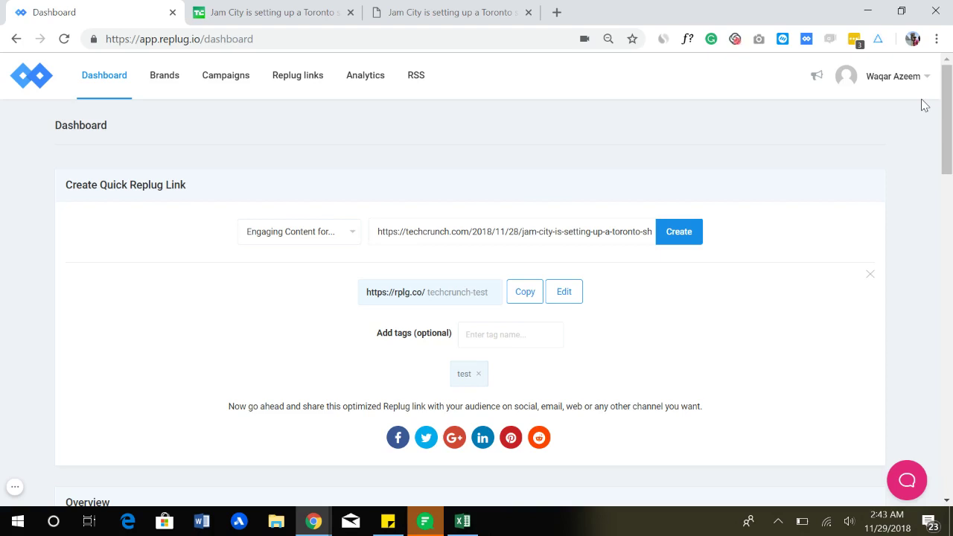
left_click(442, 11)
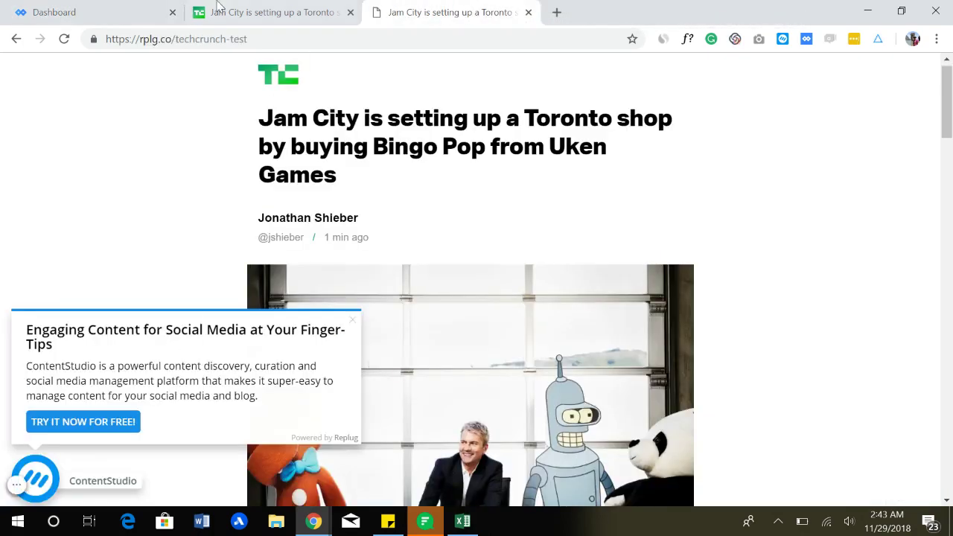
left_click(119, 7)
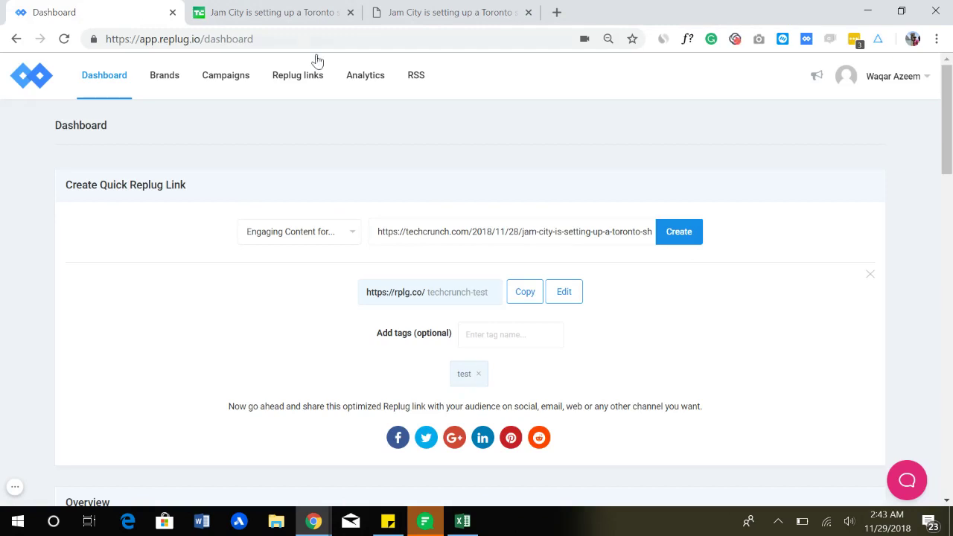
Show Analytics in Detailed View: 91136 clicks, 22558 unique, 1108 conversions, 1.22% rate
left_click(373, 84)
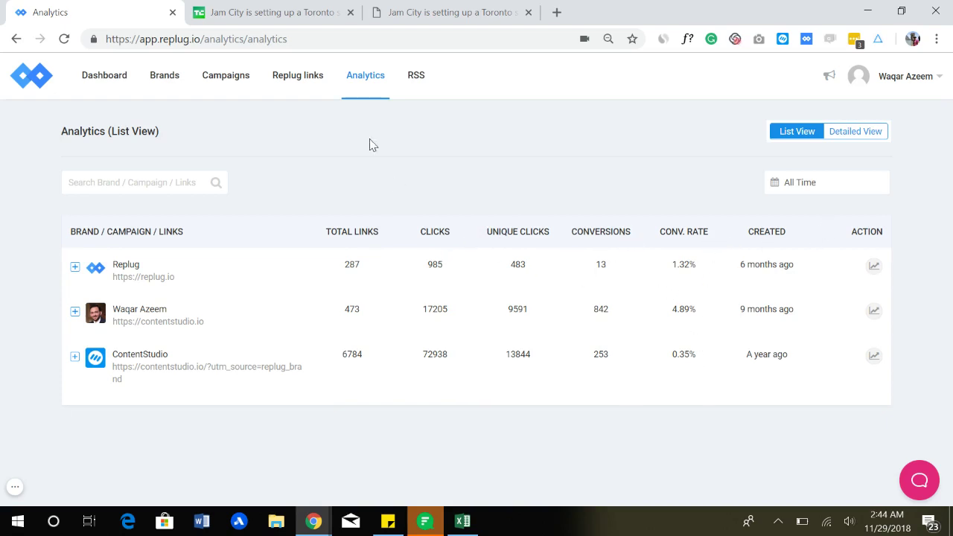
left_click(850, 134)
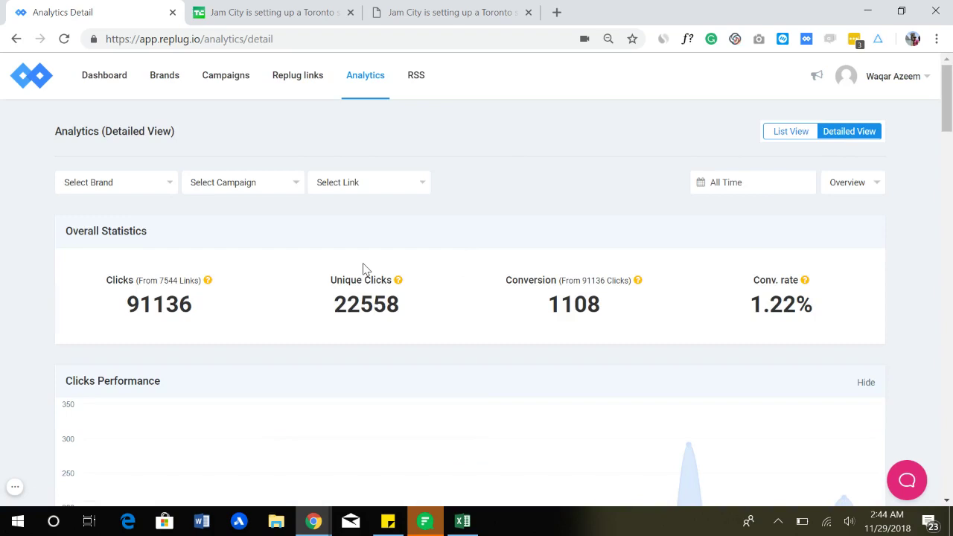
Filter the detailed analytics to the personal brand and its Social modern campaign
left_click(145, 191)
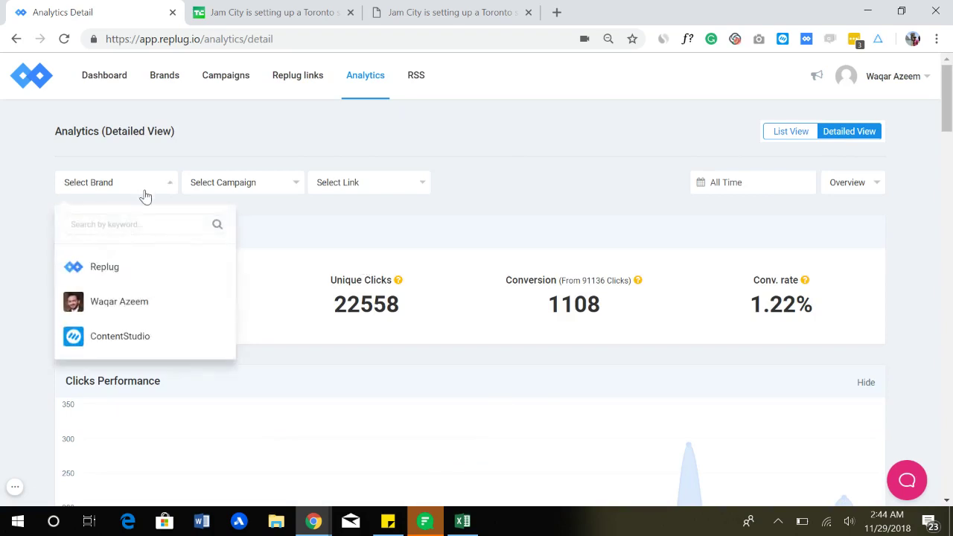
left_click(161, 311)
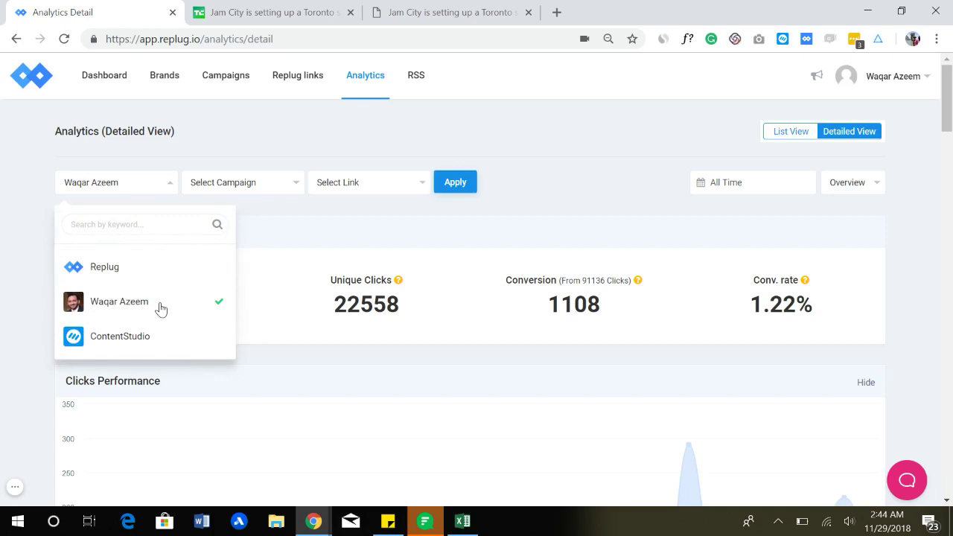
left_click(279, 183)
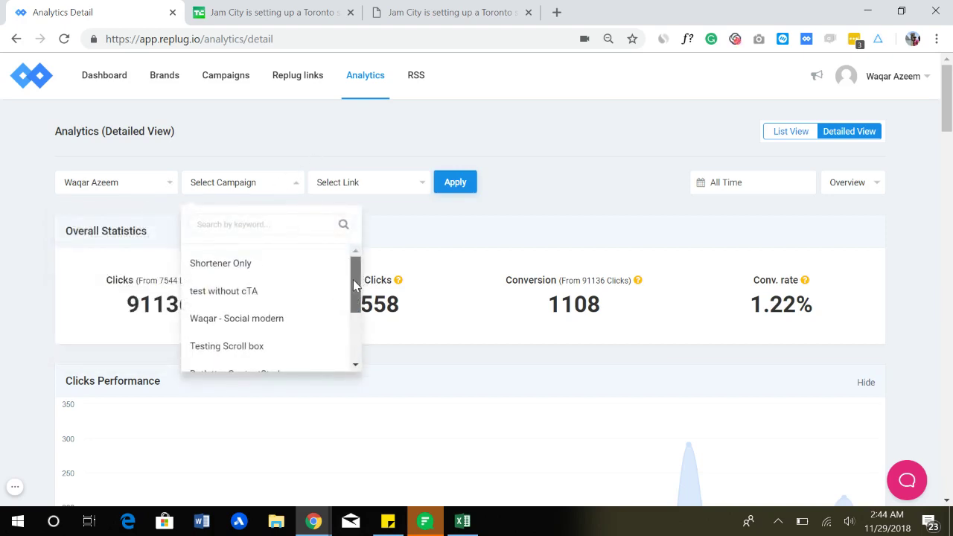
left_click_drag(357, 283, 355, 261)
left_click(247, 322)
left_click(408, 220)
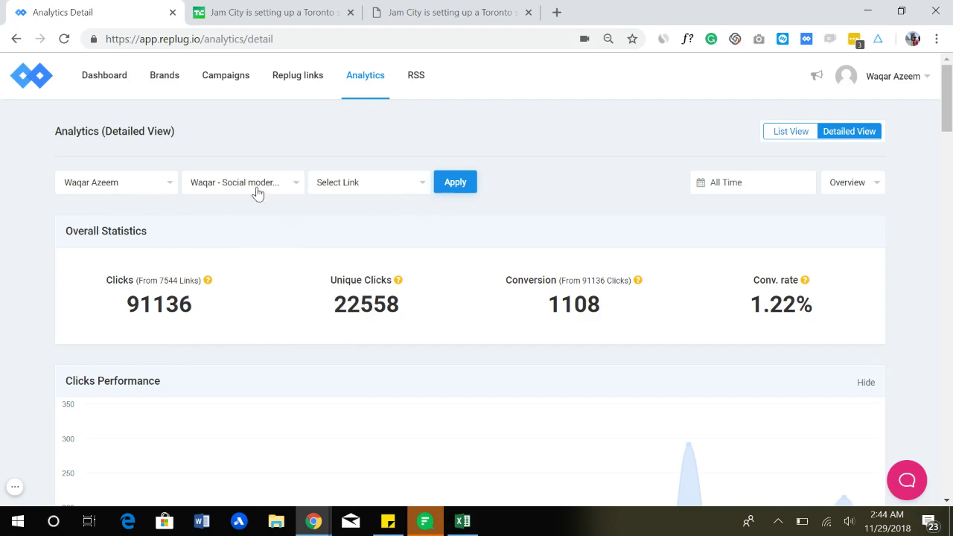
left_click(454, 183)
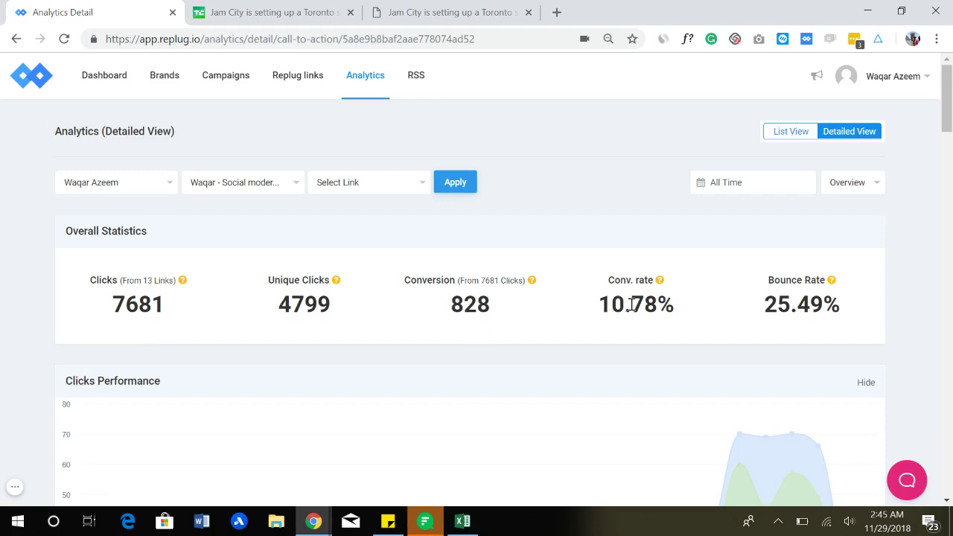
left_click_drag(948, 91, 950, 224)
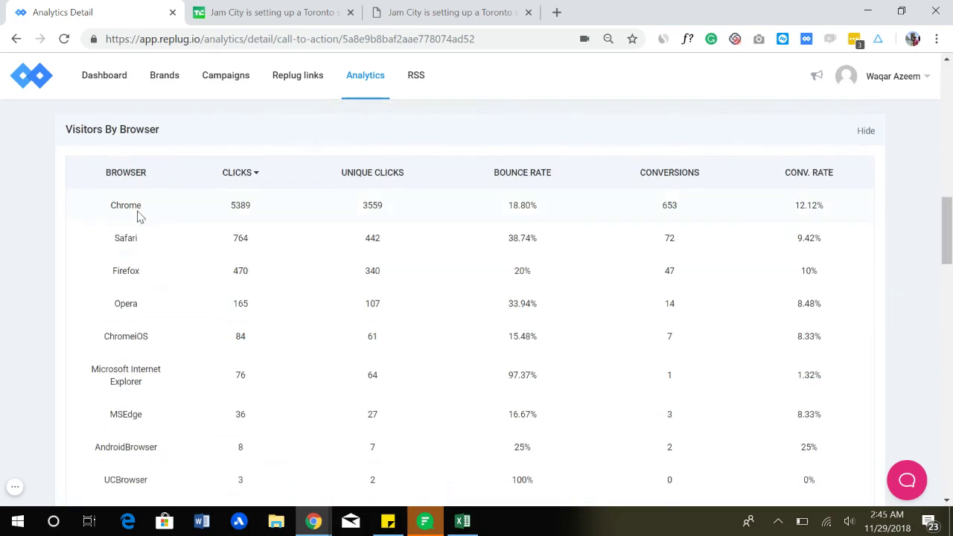
left_click_drag(950, 231, 950, 359)
mouse_move(343, 317)
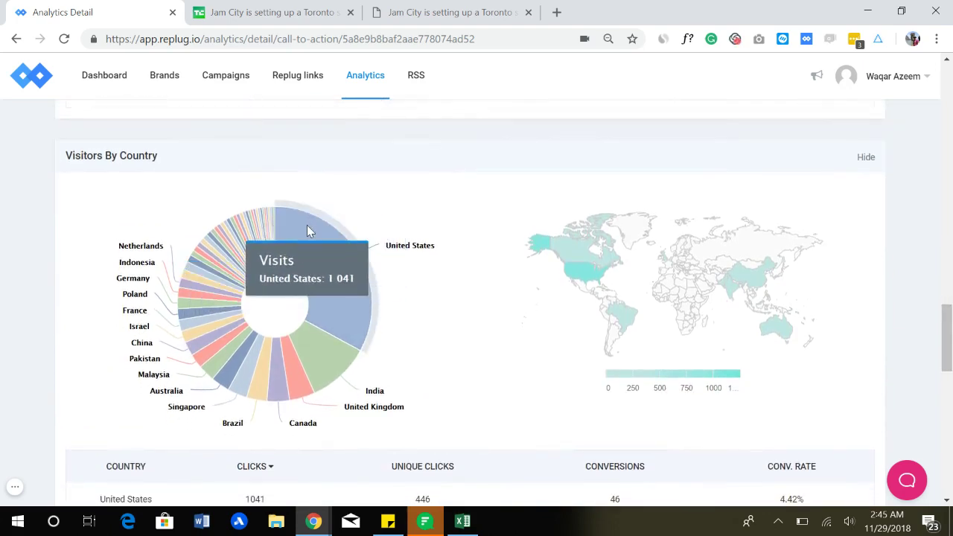
mouse_move(338, 364)
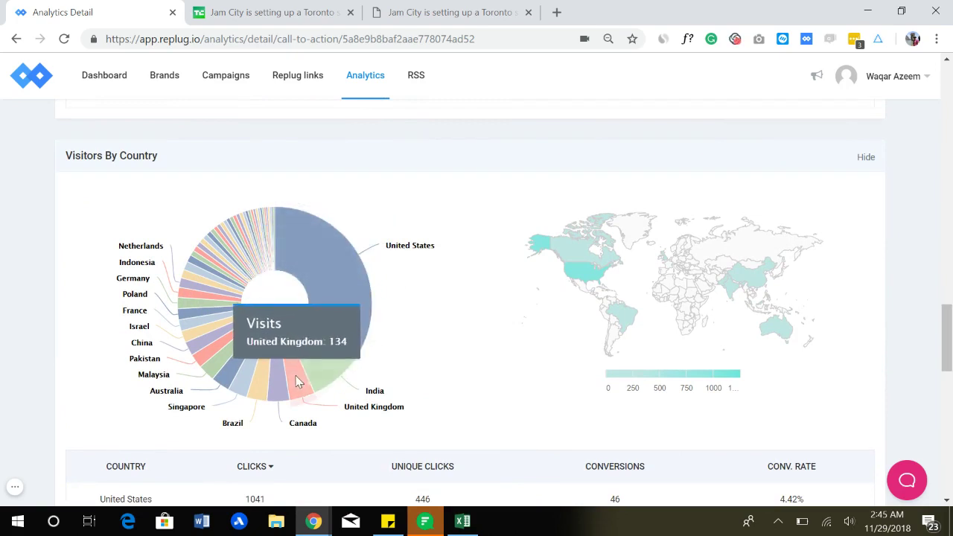
left_click_drag(947, 332, 949, 355)
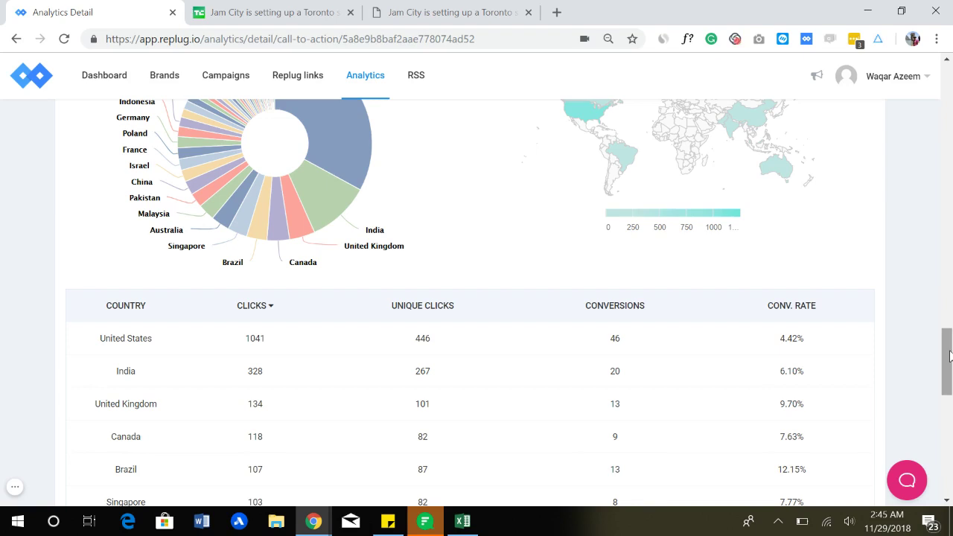
left_click_drag(948, 356, 947, 441)
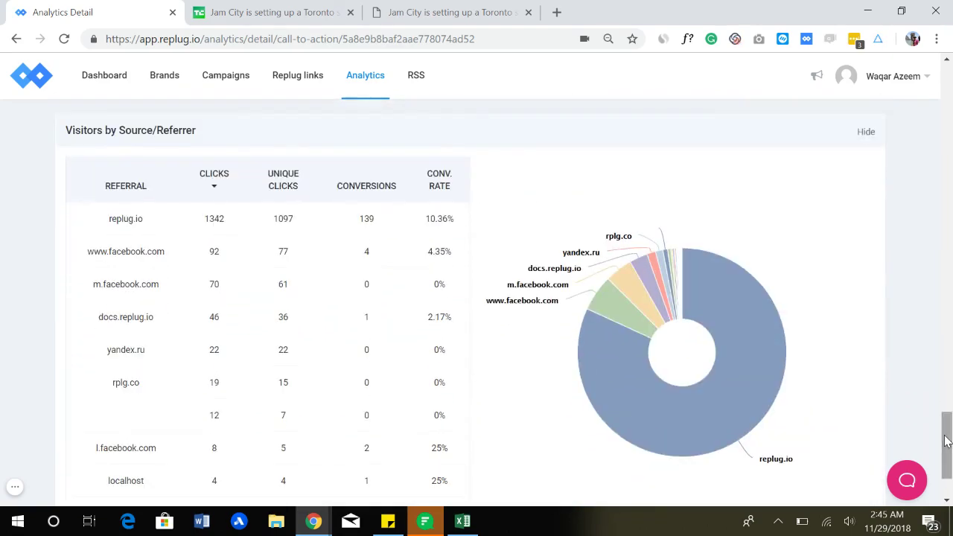
scroll(947, 439, "down", 1)
left_click_drag(948, 438, 945, 76)
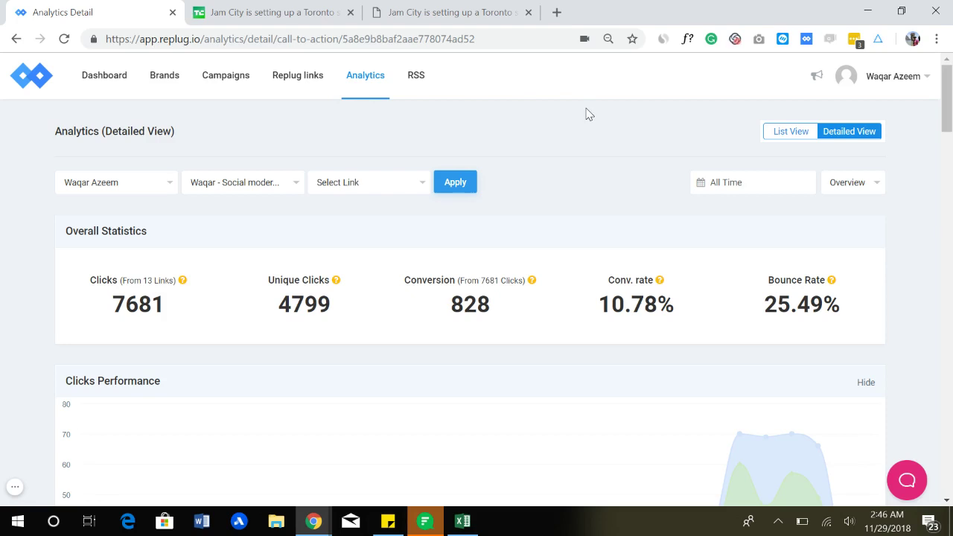
Open RSS Feeds and start an Add RSS Feed form, checking its campaign list, then close it unsaved
left_click(415, 77)
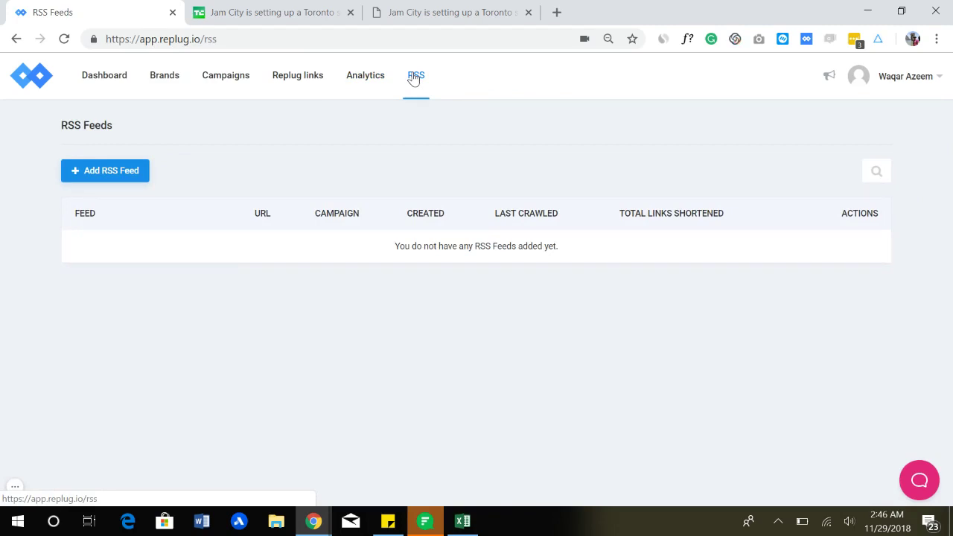
left_click(100, 171)
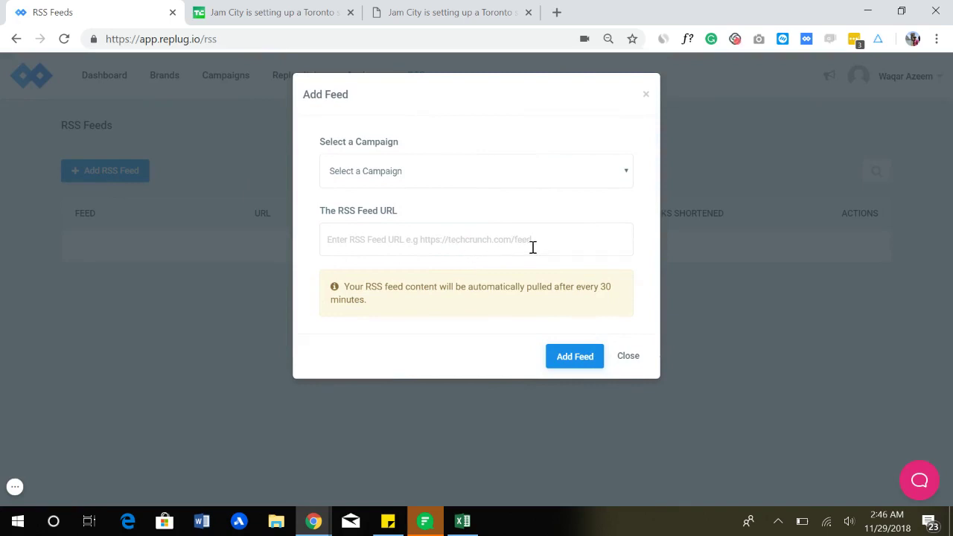
left_click(549, 181)
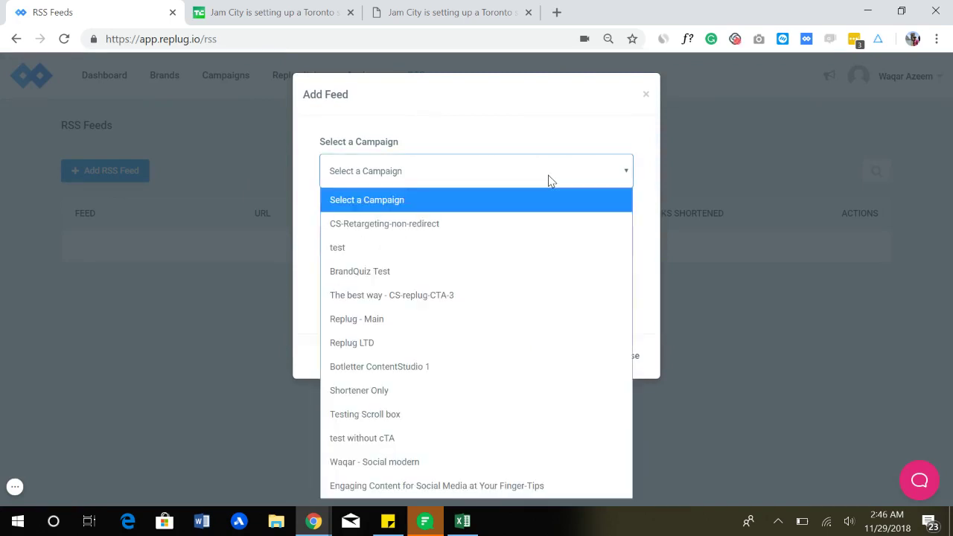
left_click(537, 137)
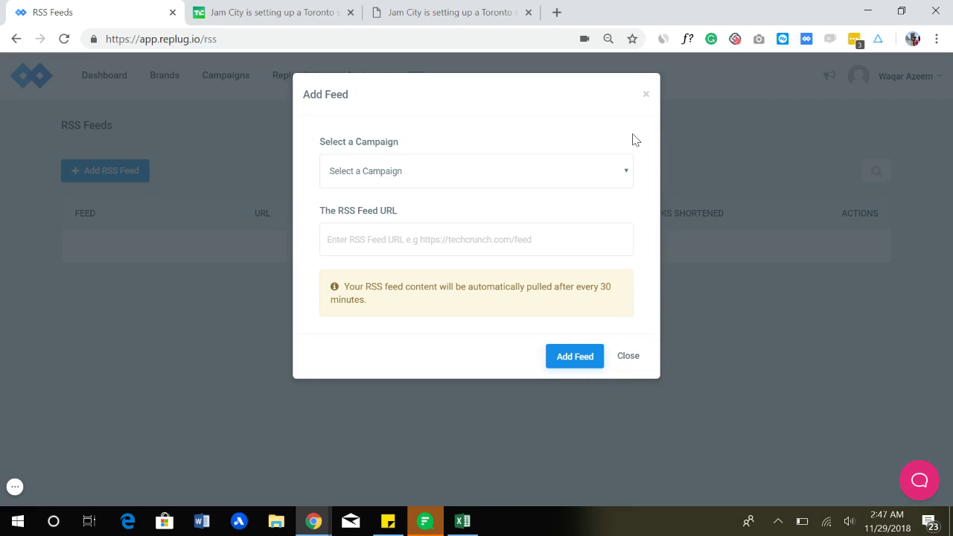
left_click(646, 96)
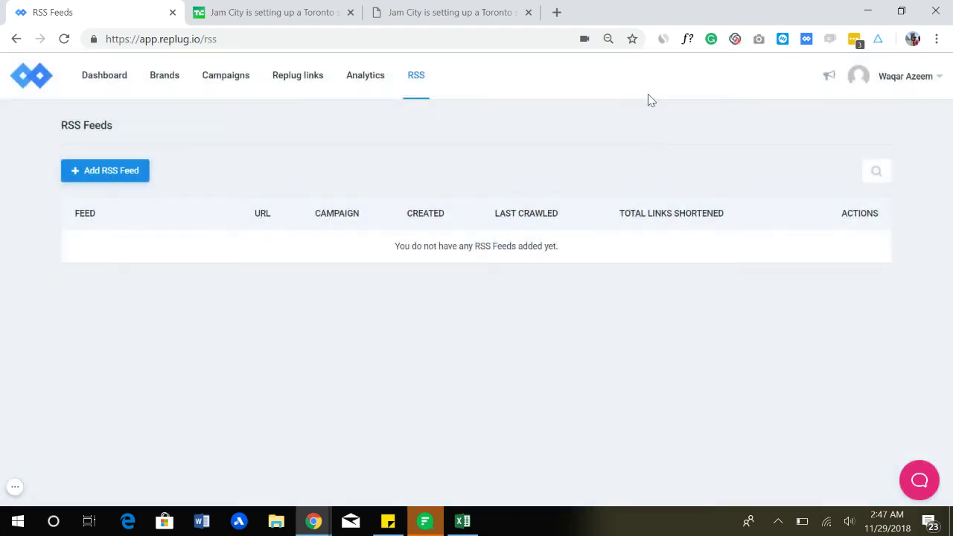
Go to Team settings and fill the add-member form with the Collaborator role, then close it
left_click(927, 87)
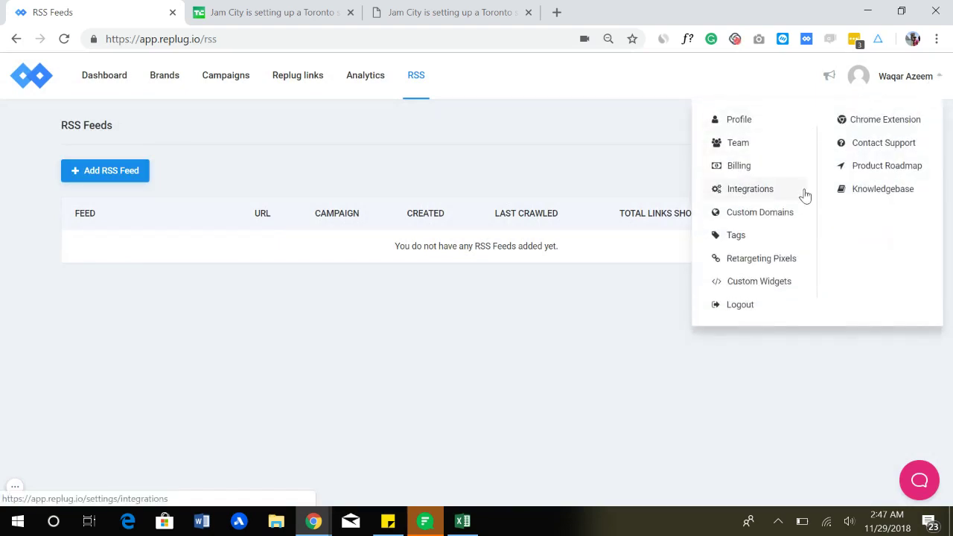
left_click(769, 148)
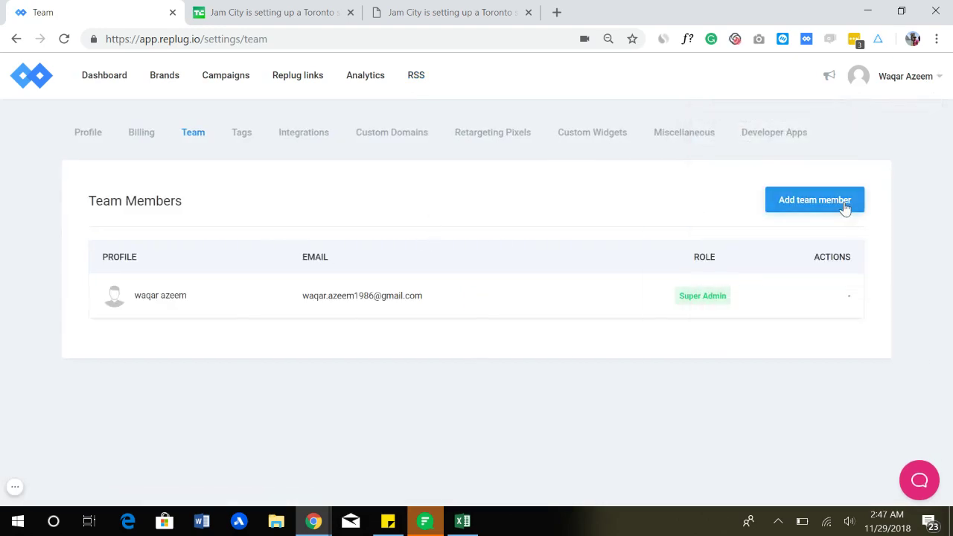
left_click(844, 206)
left_click(584, 248)
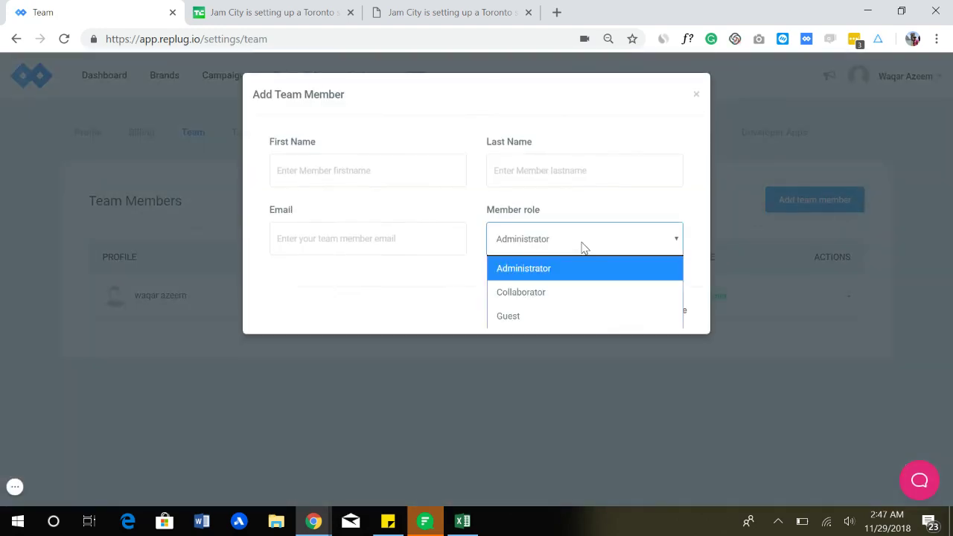
left_click(533, 293)
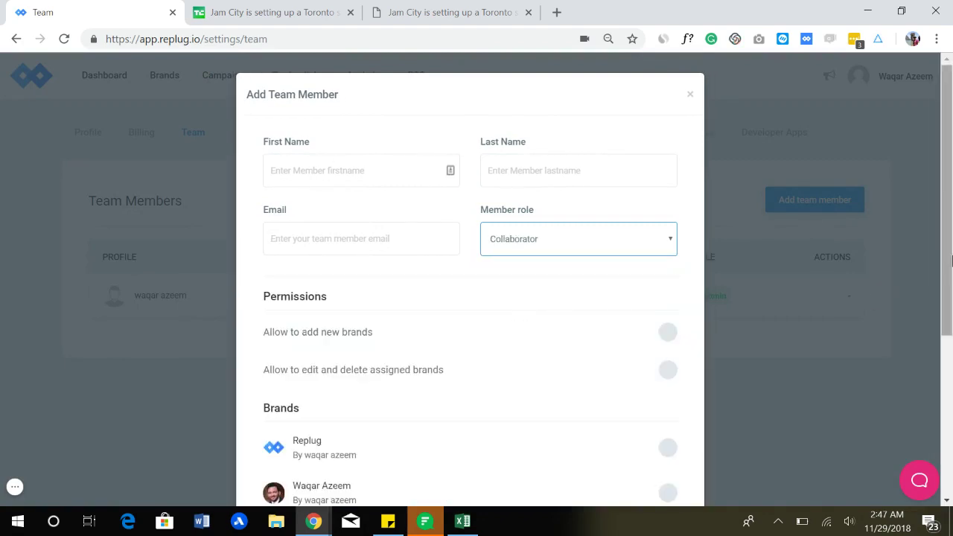
mouse_move(948, 265)
left_mouse_down()
mouse_move(949, 438)
mouse_move(949, 278)
left_mouse_up()
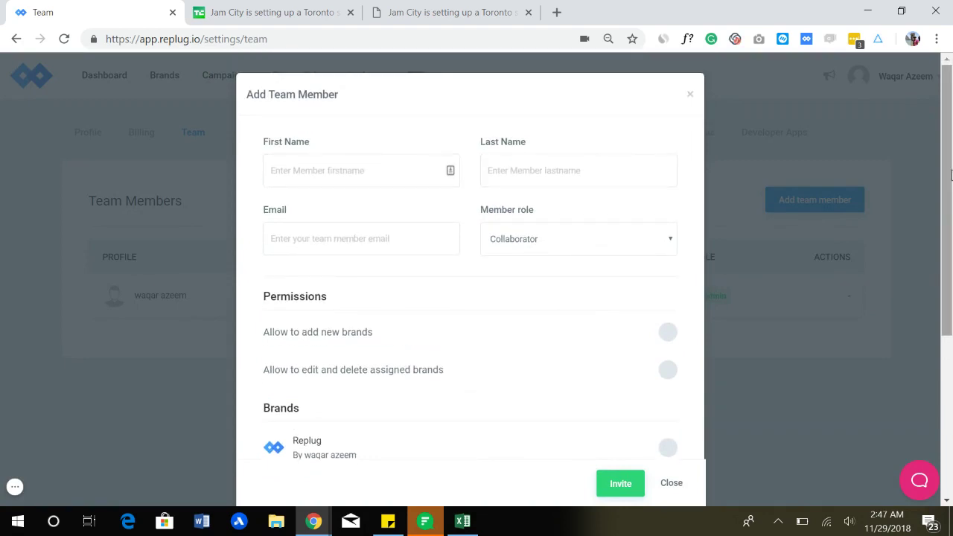
left_click(688, 95)
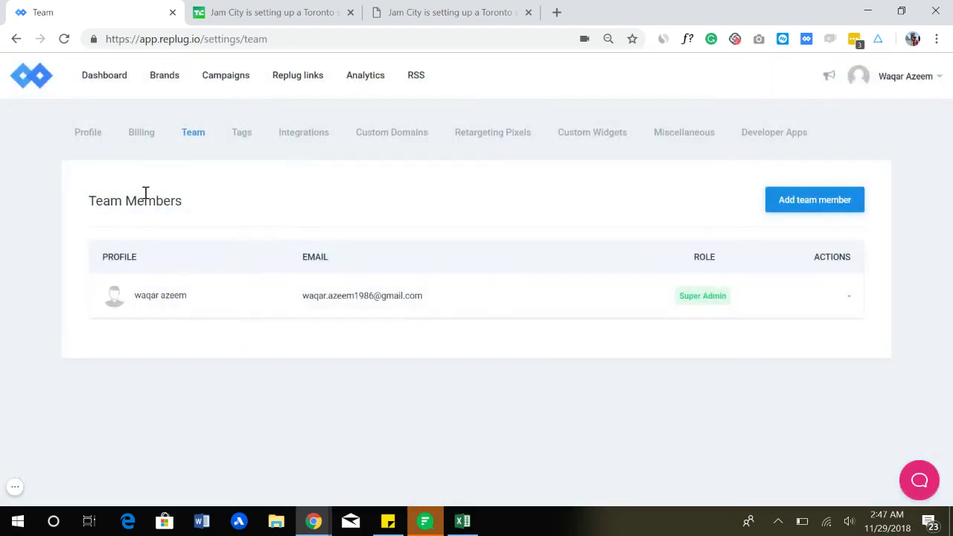
Visit the Tags, Integrations, Custom Domains and Retargeting Pixels settings, ending on Custom Widgets
left_click(245, 137)
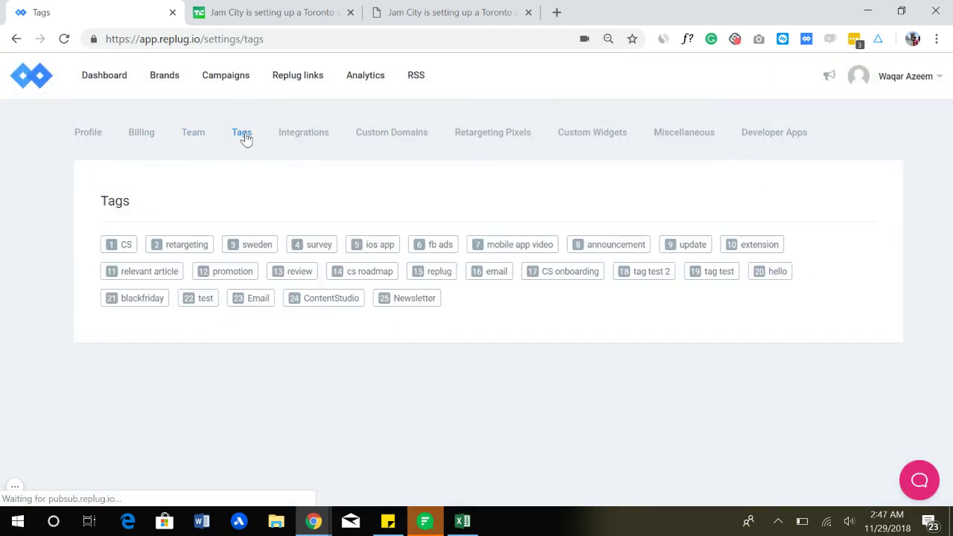
left_click(322, 142)
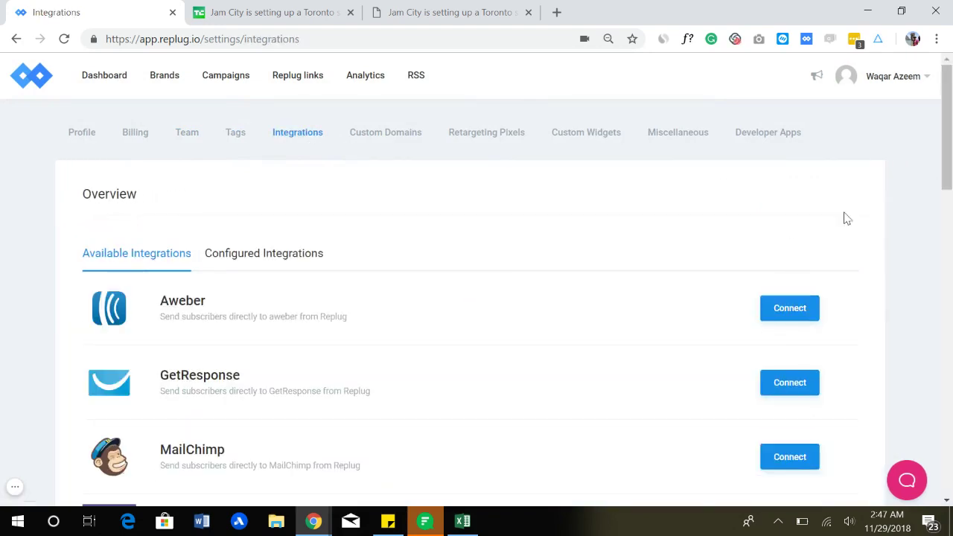
mouse_move(950, 123)
left_mouse_down()
mouse_move(950, 447)
mouse_move(945, 108)
left_mouse_up()
left_click(392, 141)
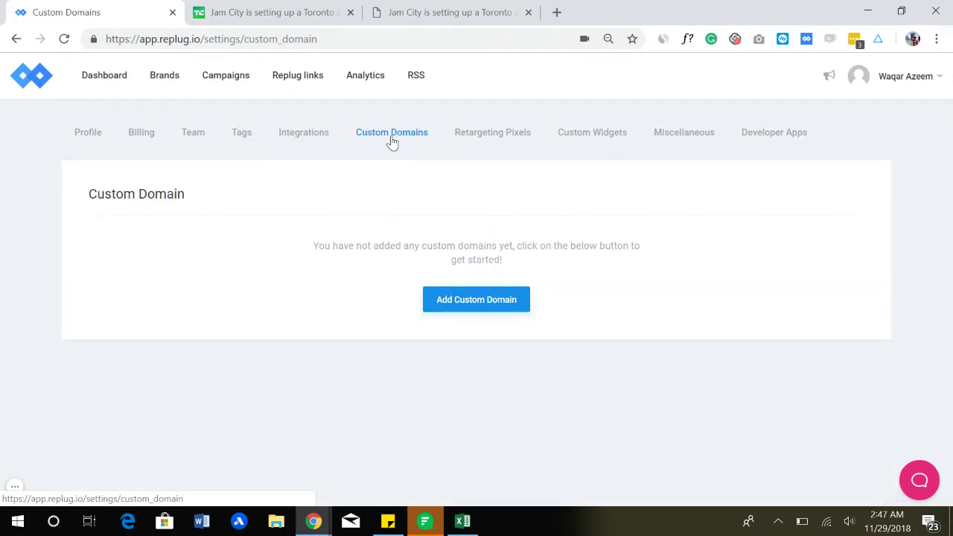
left_click(508, 140)
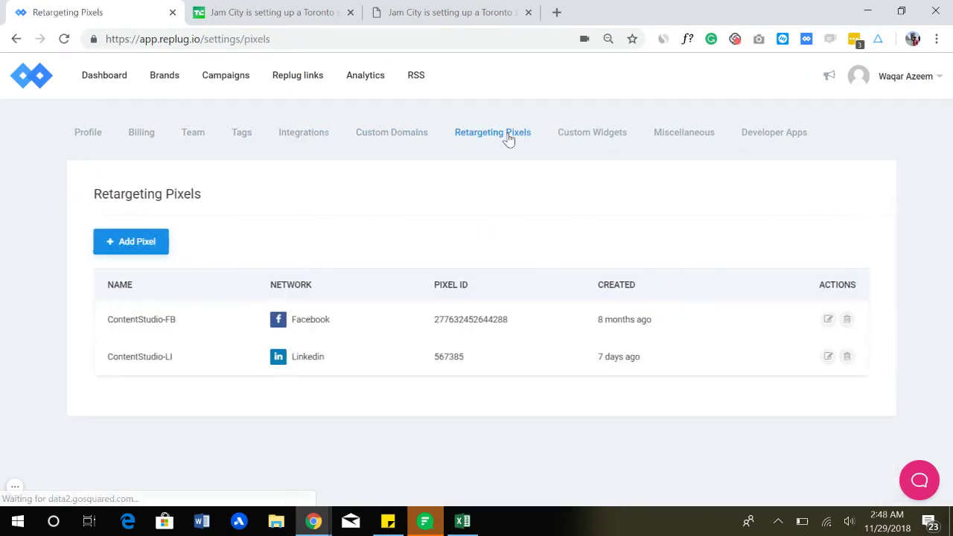
left_click(604, 139)
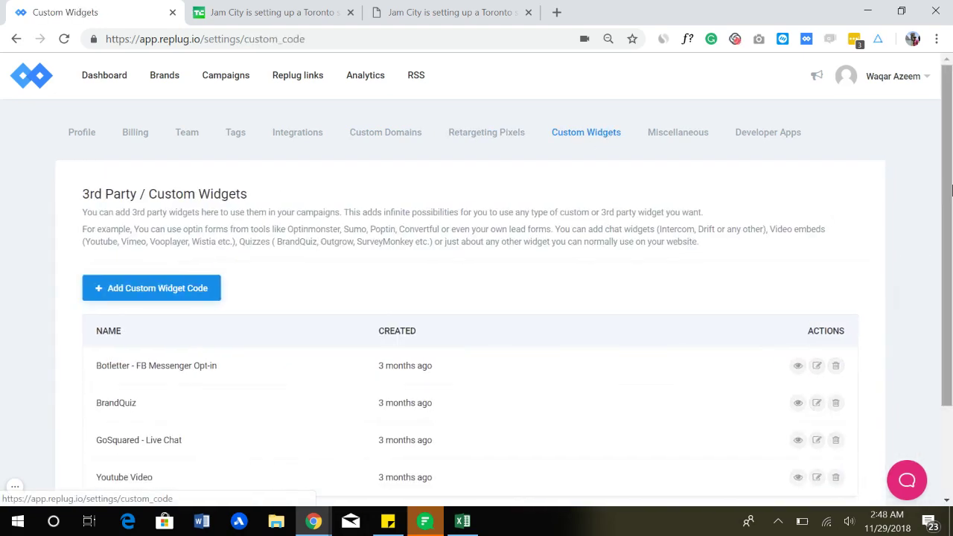
Look over the YouTube video widget preview, then return to the Custom Widgets list
scroll(950, 242, "down", 1)
left_click_drag(950, 242, 950, 240)
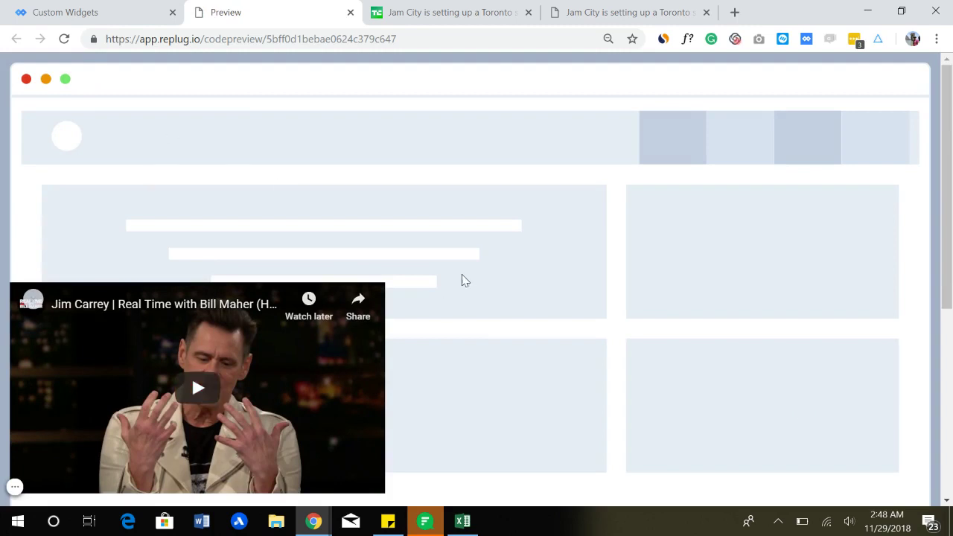
left_click(100, 11)
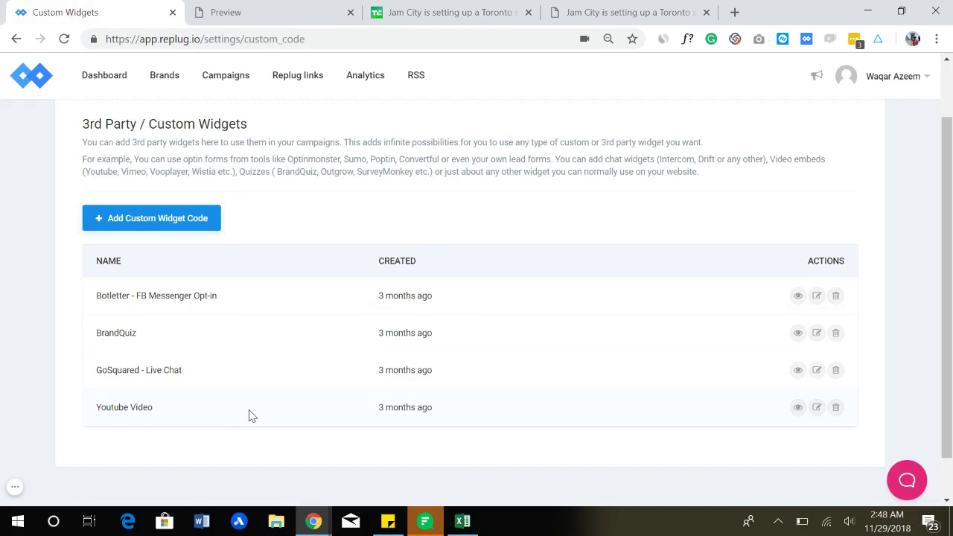
Preview the GoSquared Live Chat widget with its chat panel, then preview another widget
left_click(797, 371)
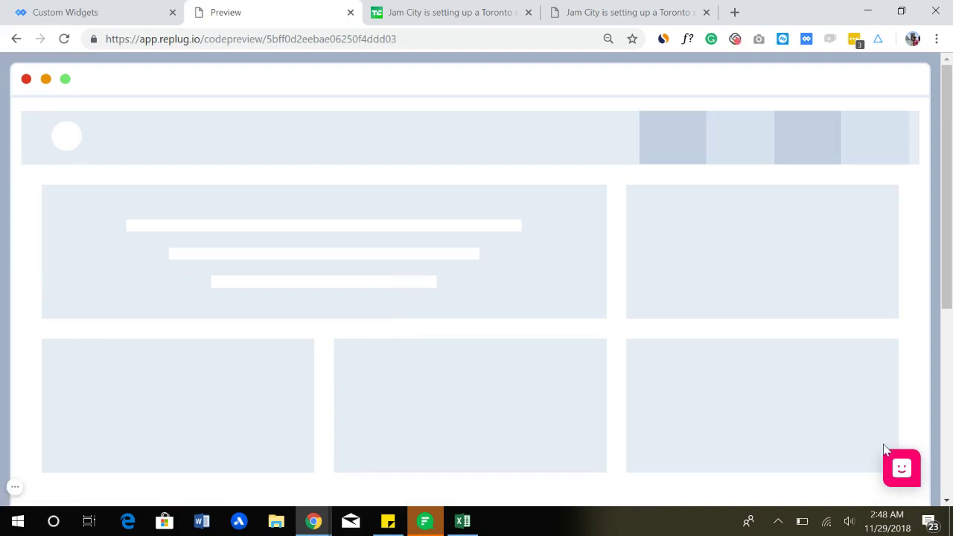
left_click(909, 474)
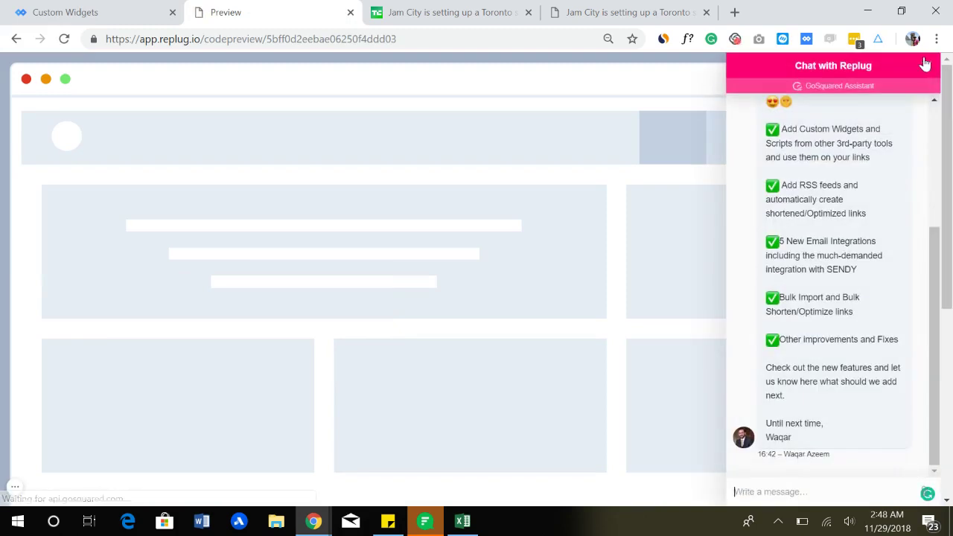
left_click(927, 66)
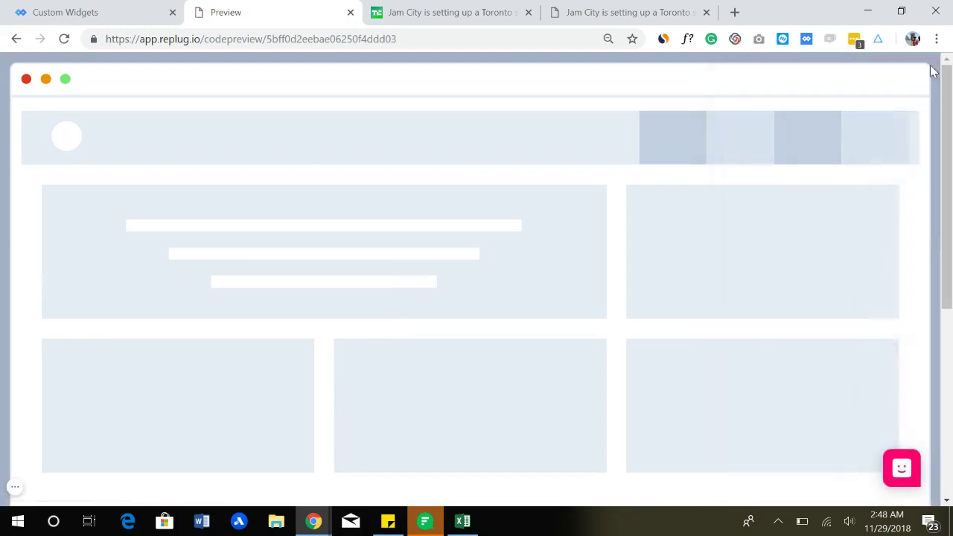
left_click(136, 9)
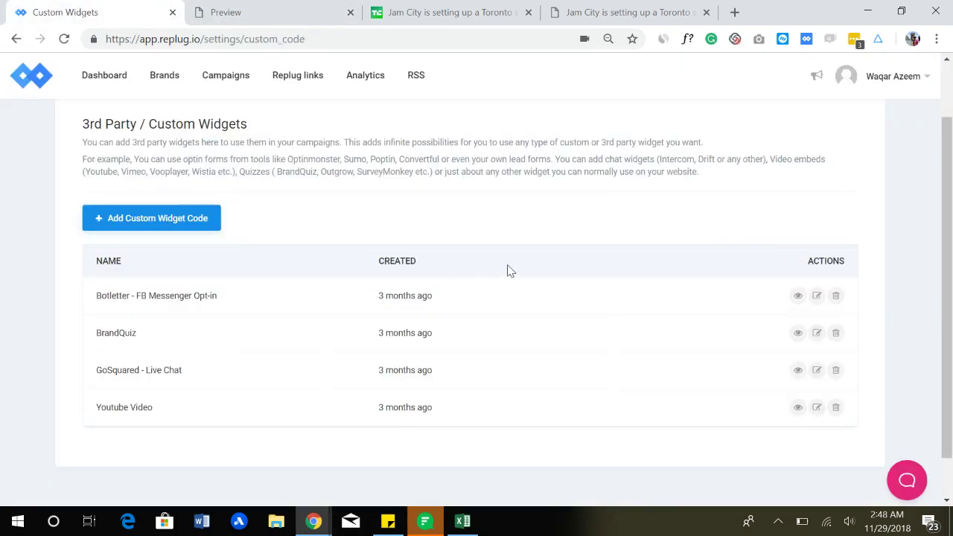
left_click(798, 296)
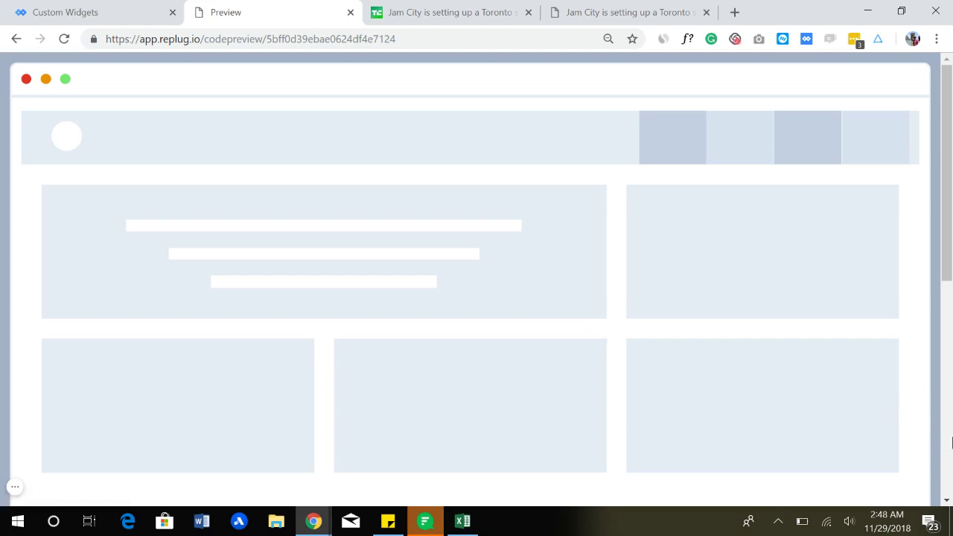
left_click(108, 9)
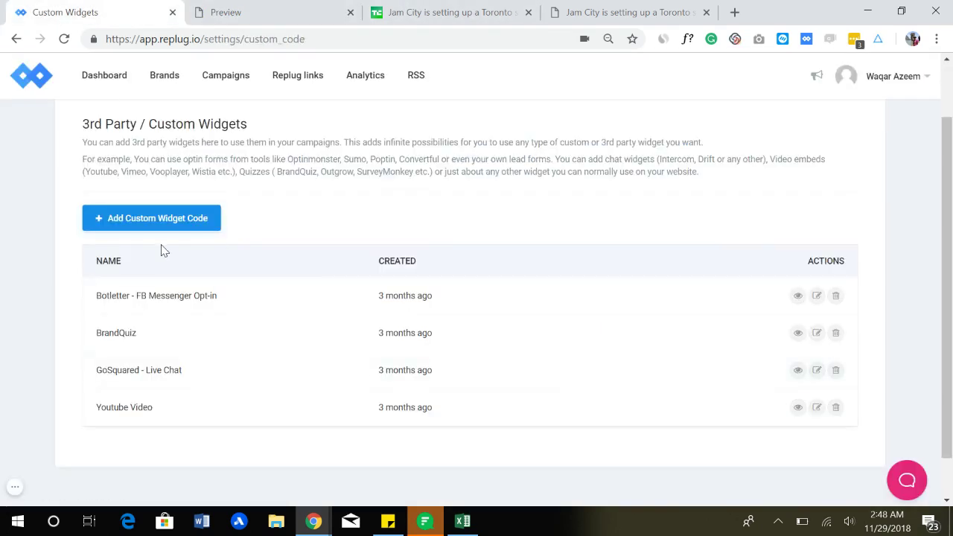
Preview the BrandQuiz widget, dismiss its popup, and close the preview tab
left_click(798, 333)
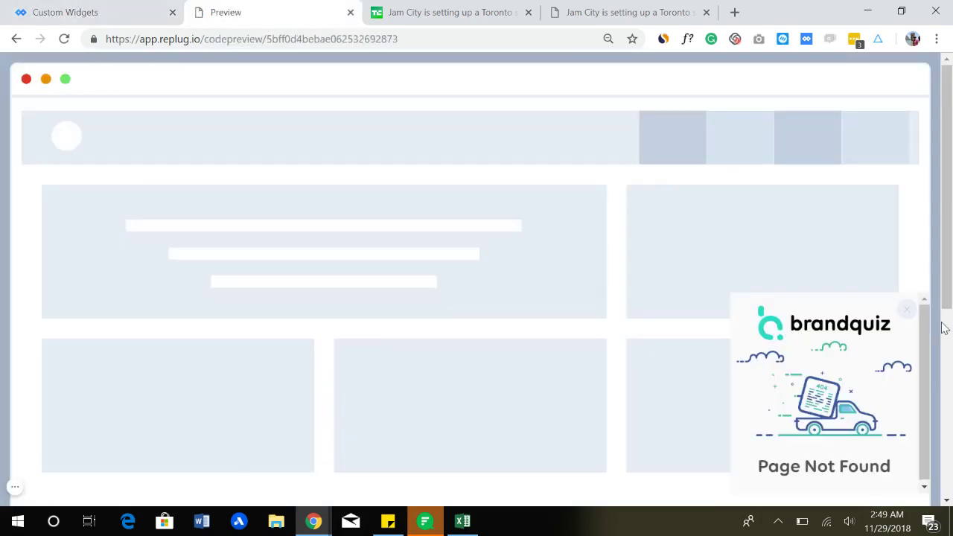
left_click_drag(923, 340, 929, 386)
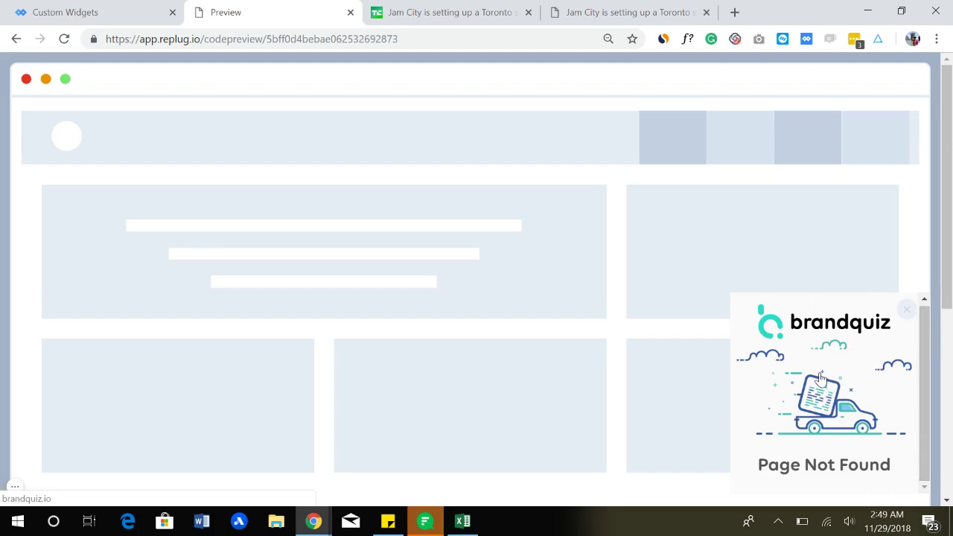
left_click(904, 309)
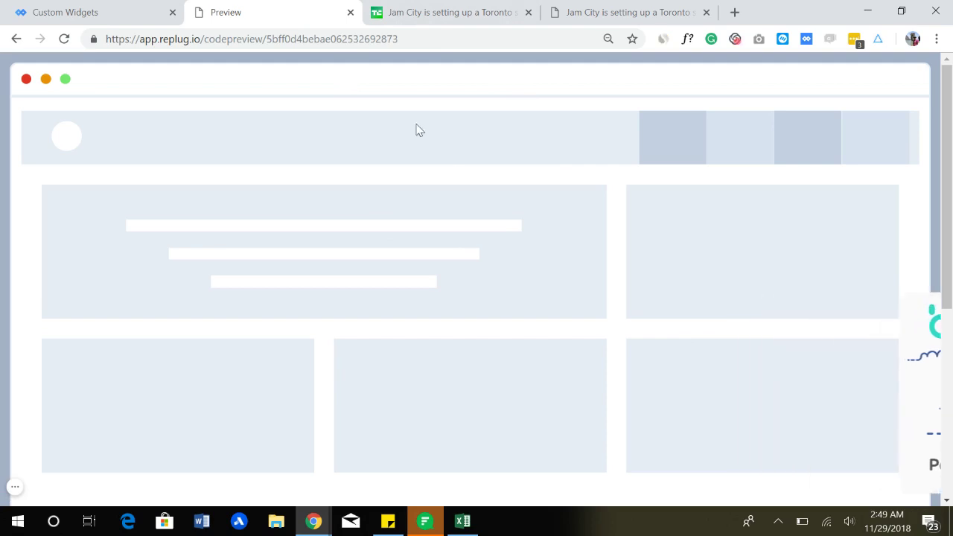
left_click(350, 13)
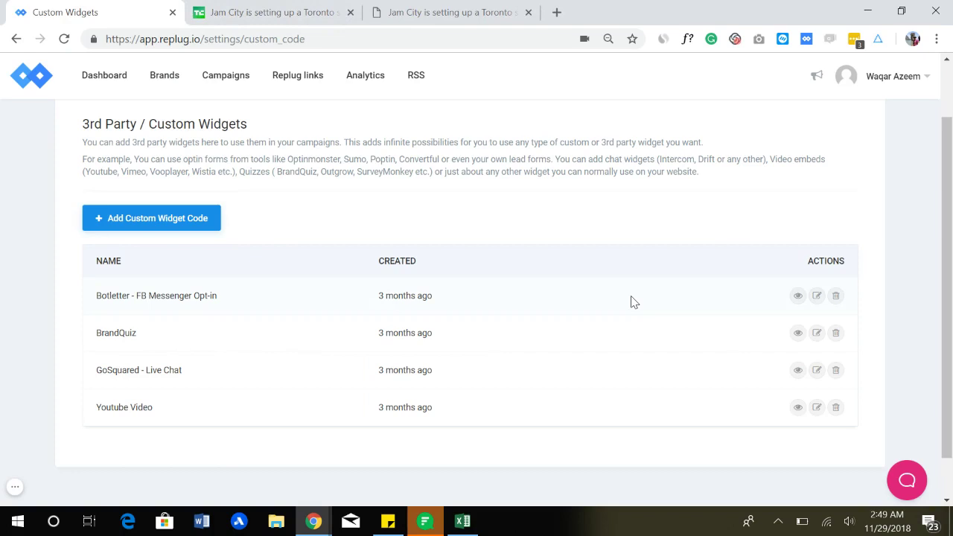
View the Miscellaneous and Developer Apps settings, then go back to the Dashboard
scroll(645, 296, "up", 1)
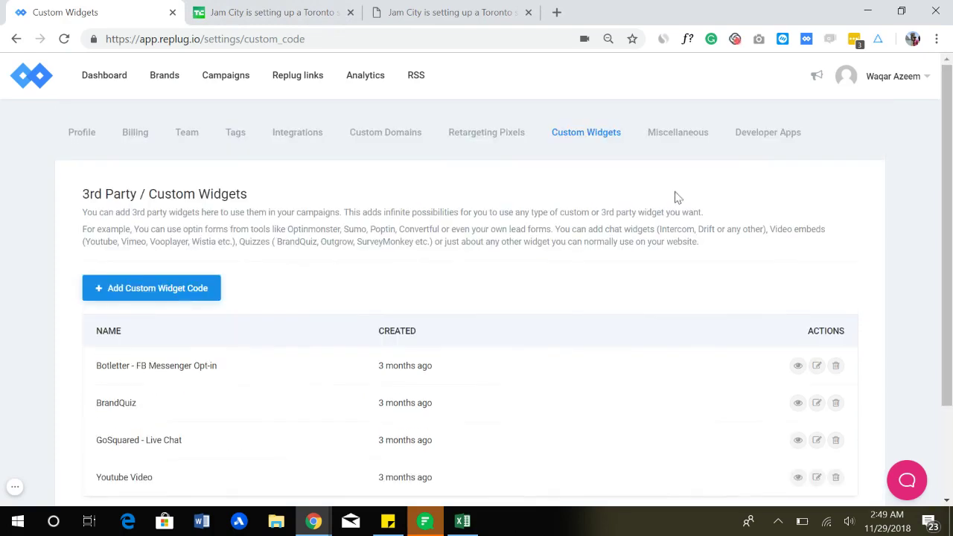
left_click(697, 138)
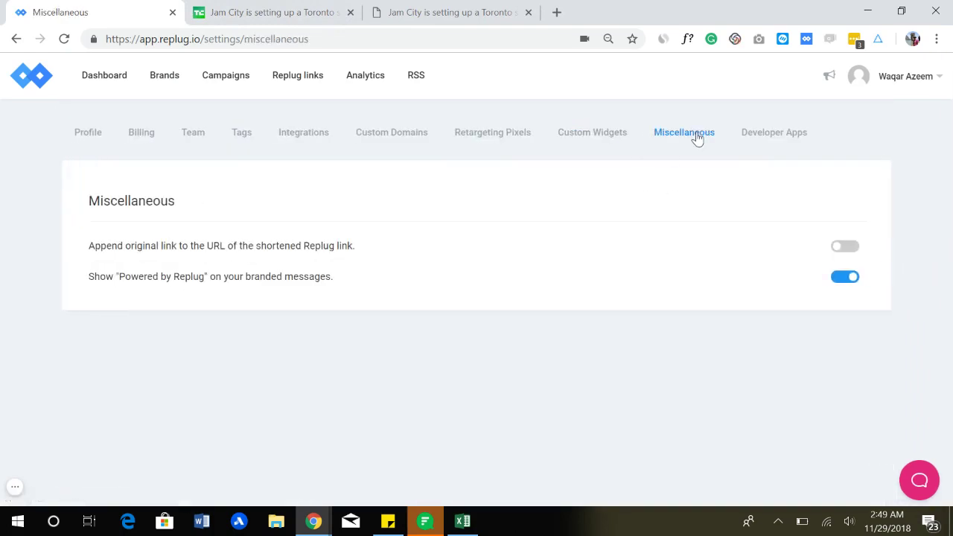
left_click(774, 142)
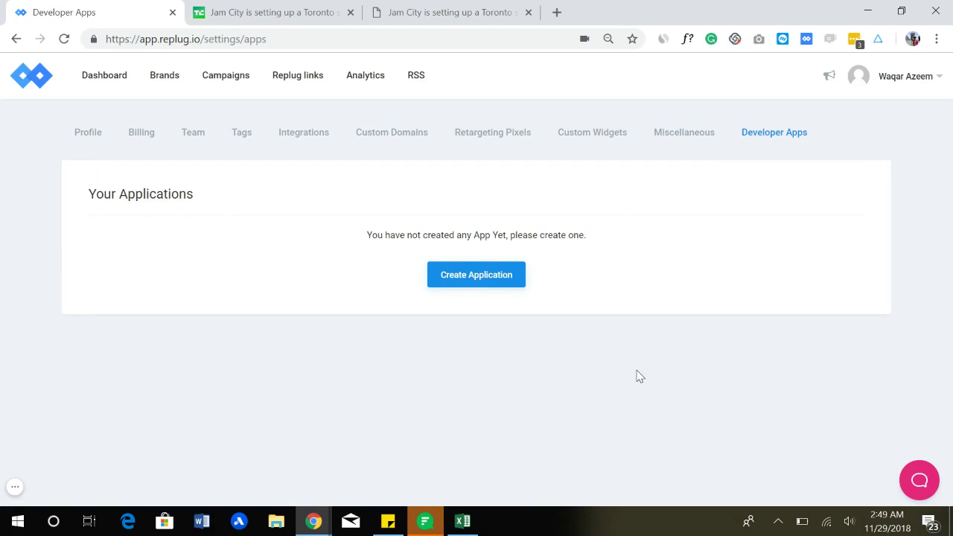
left_click(109, 83)
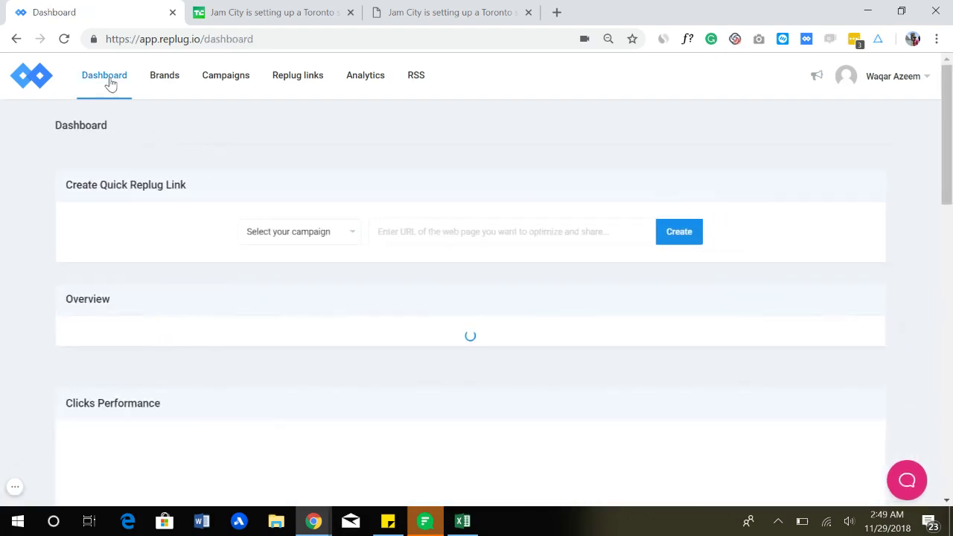